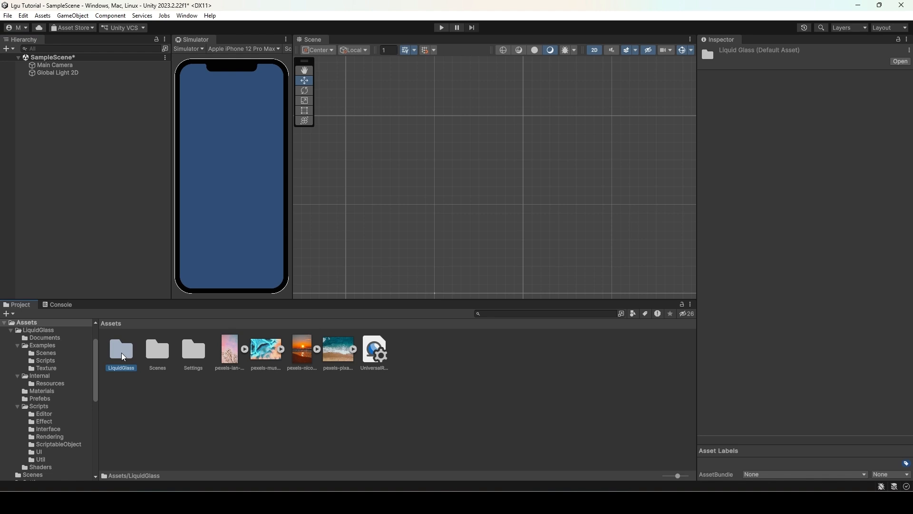
- Browse the sample background pictures in the Assets folder
left_click(161, 397)
left_click(230, 352)
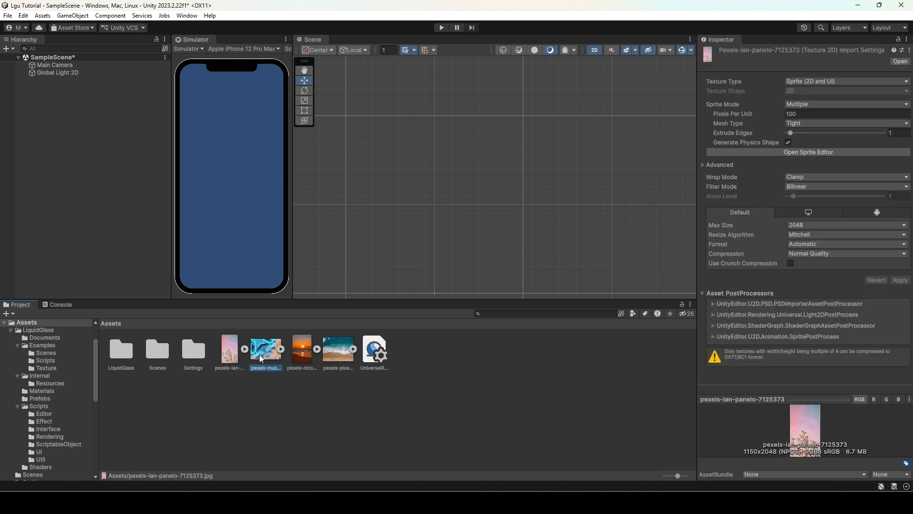
key("Right")
key("Right")
key("Right")
left_click(75, 205)
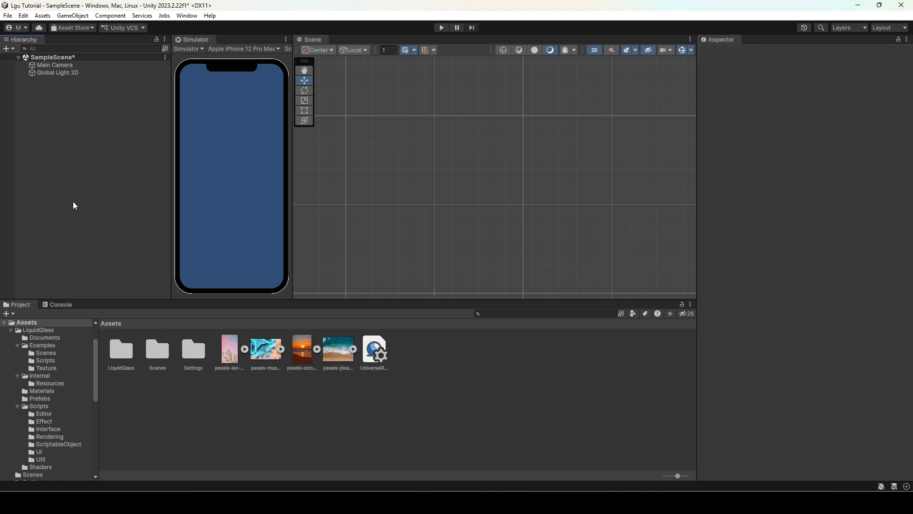
- Add a UI Image to the scene hierarchy
right_click(49, 149)
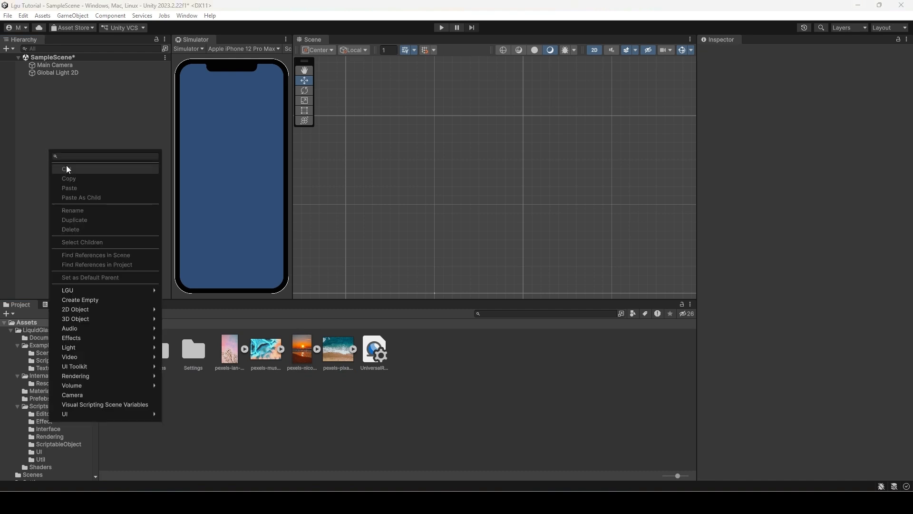
mouse_move(115, 294)
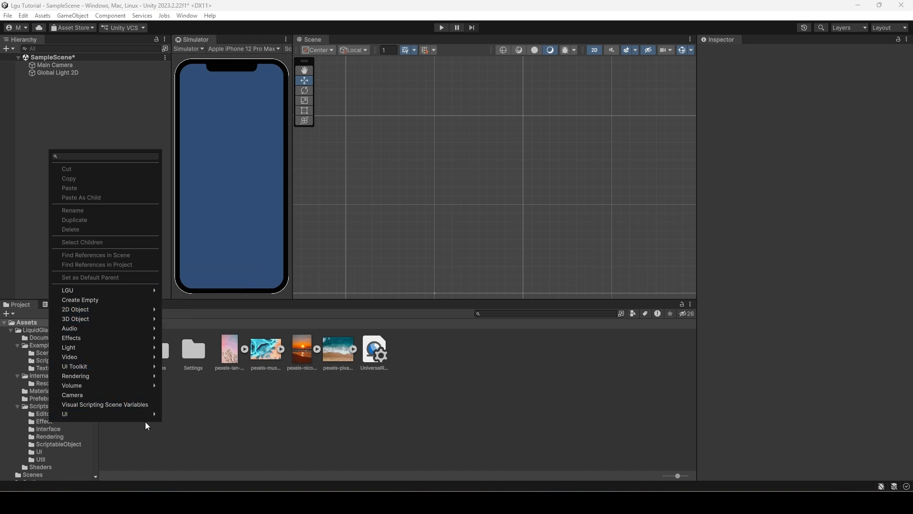
mouse_move(143, 414)
left_click(193, 278)
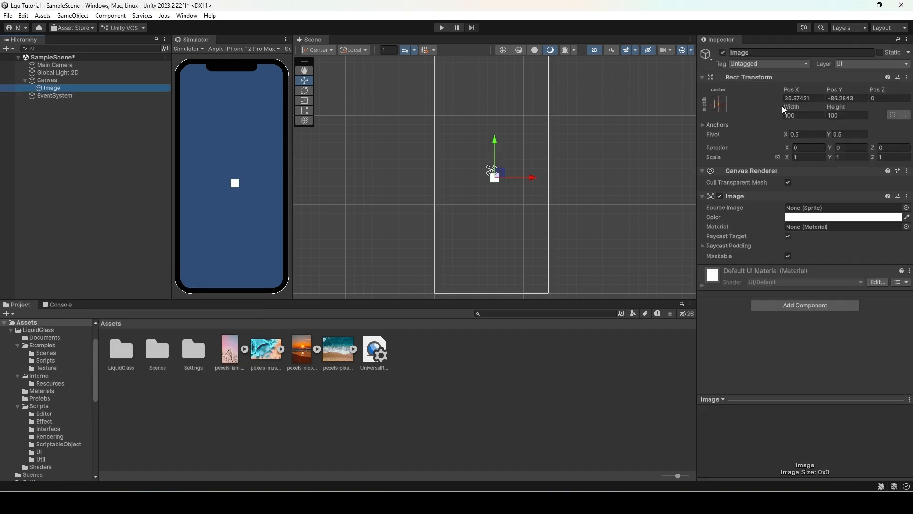
- Stretch the image to fill the whole canvas with the stretch anchor preset
left_click(719, 104)
left_click(819, 248, "alt")
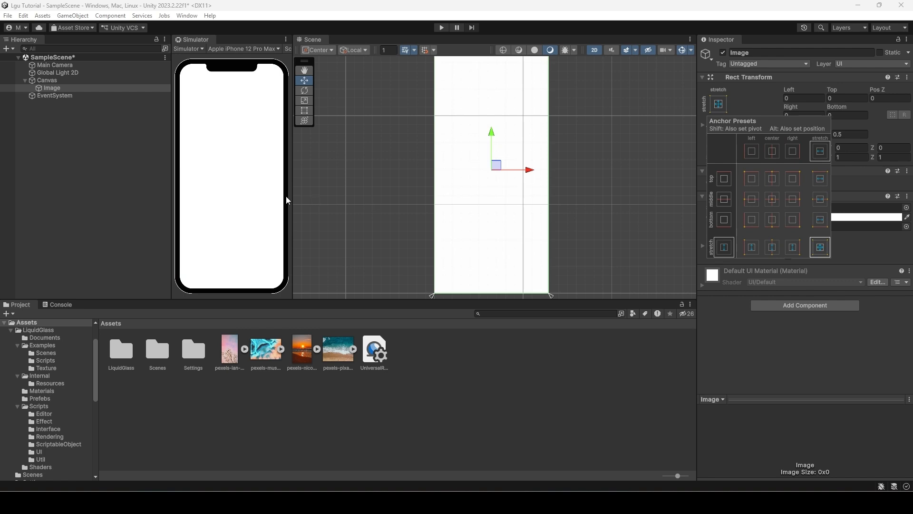
left_click(180, 147)
- Assign the pink pexels-lan background picture as the image's Source Image
left_click_drag(233, 356, 815, 209)
left_click(128, 185)
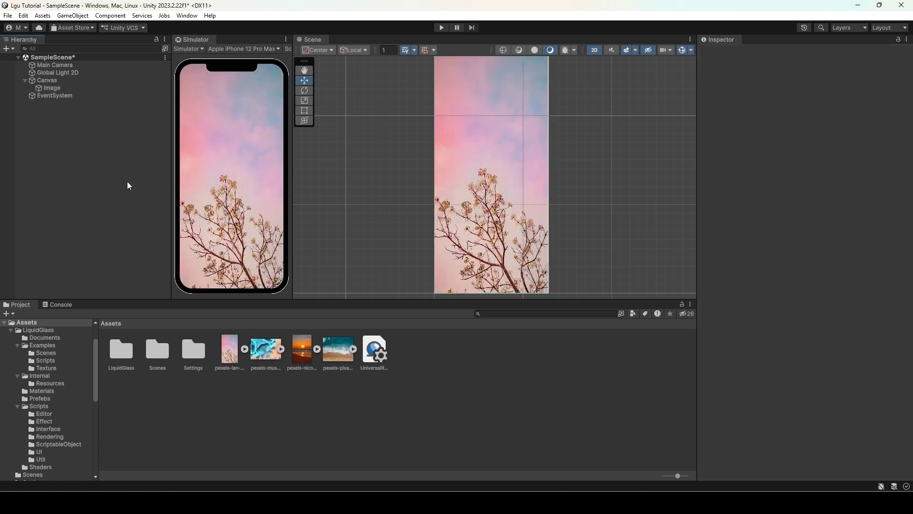
- Set the Canvas render mode to Screen Space - Camera and assign Main Camera as its render camera
left_click(48, 81)
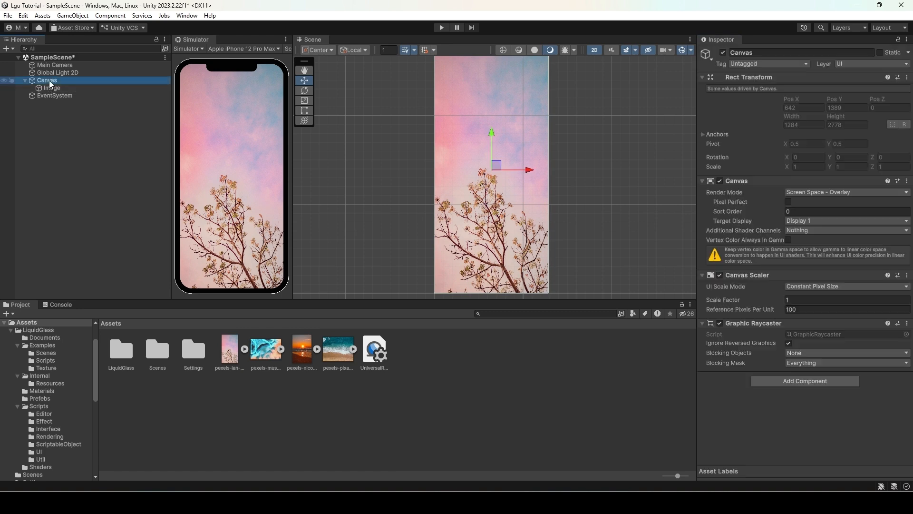
left_click(814, 193)
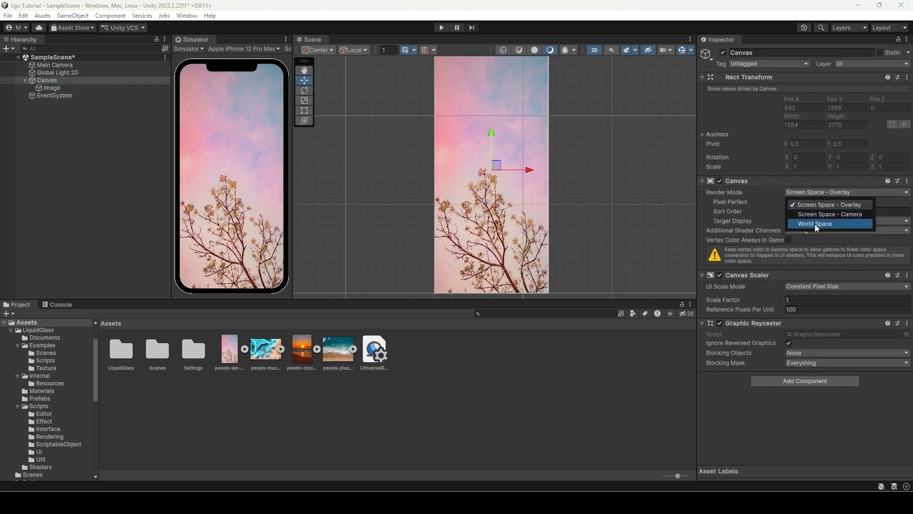
left_click(830, 214)
left_click_drag(54, 65, 837, 211)
left_click(58, 185)
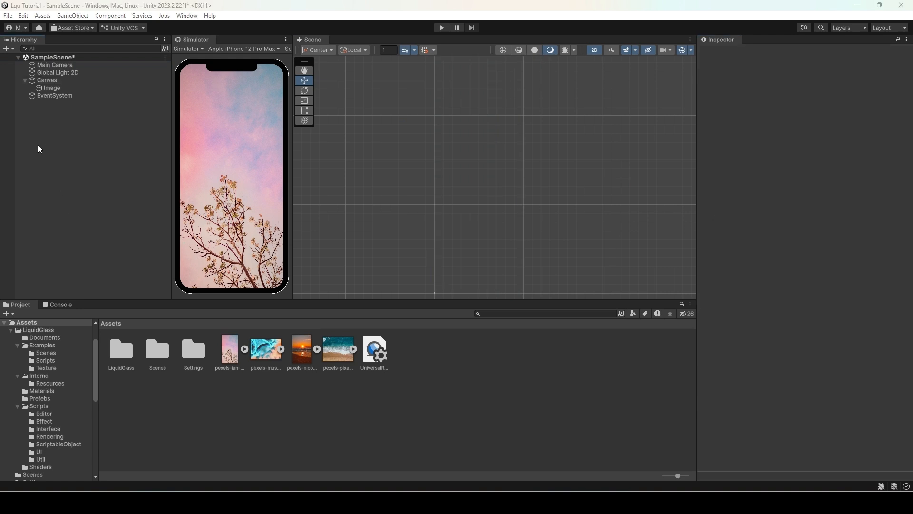
- Add a second UI Canvas and rename it OverlayCanvas
right_click(43, 148)
mouse_move(91, 287)
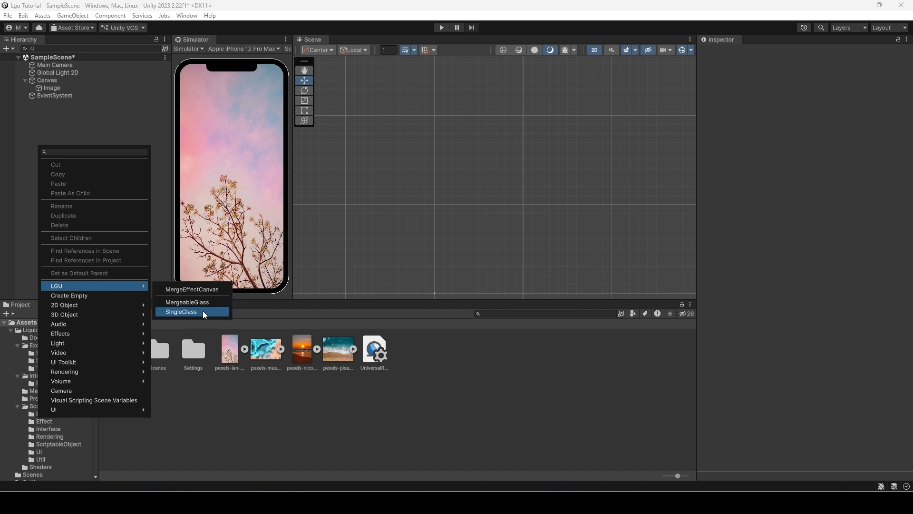
mouse_move(119, 410)
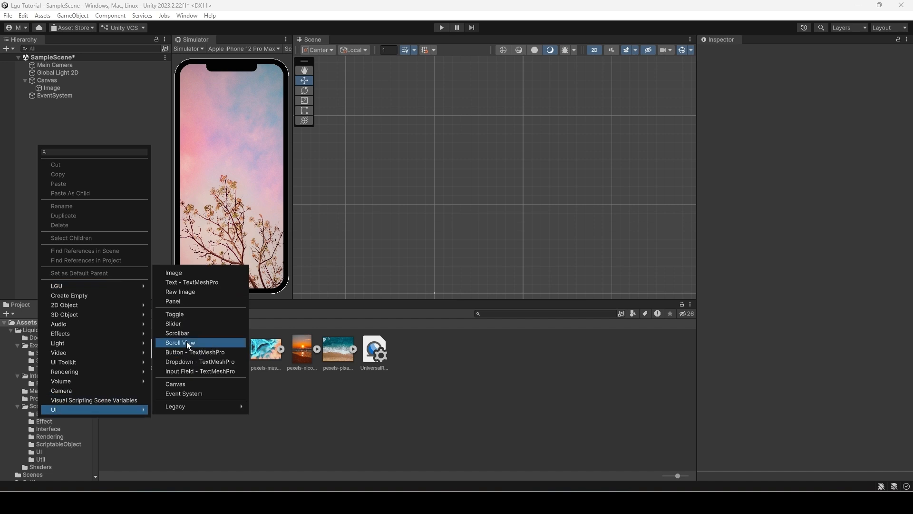
left_click(180, 383)
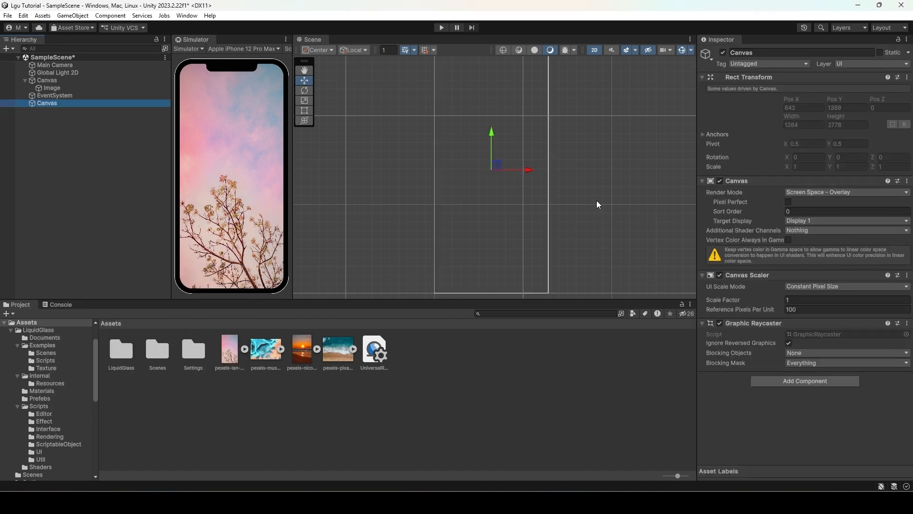
right_click(48, 105)
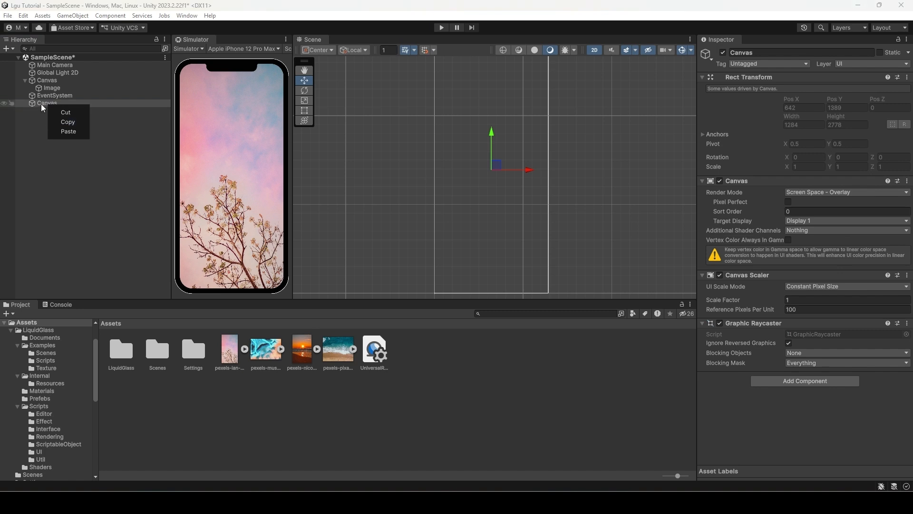
left_click(42, 105)
type("OverlayCAnva")
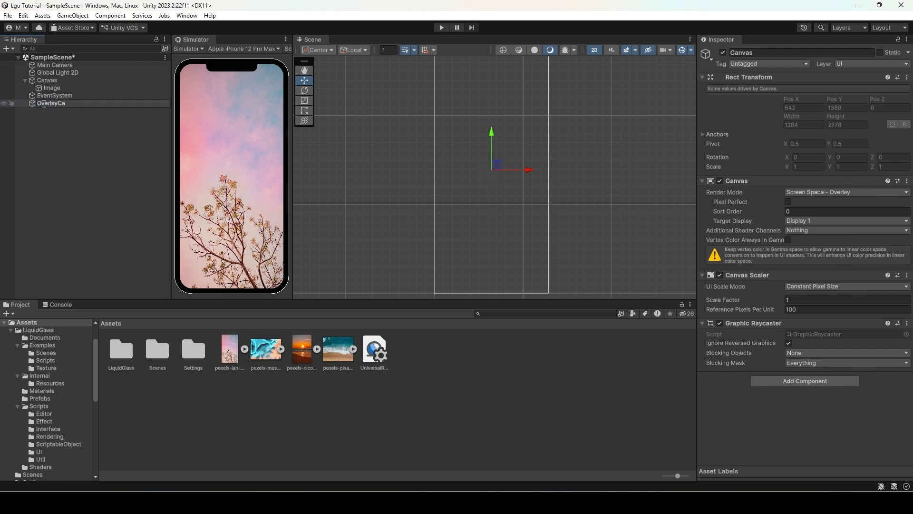
key("Return")
- Add an LGU SingleGlass object under OverlayCanvas
right_click(44, 105)
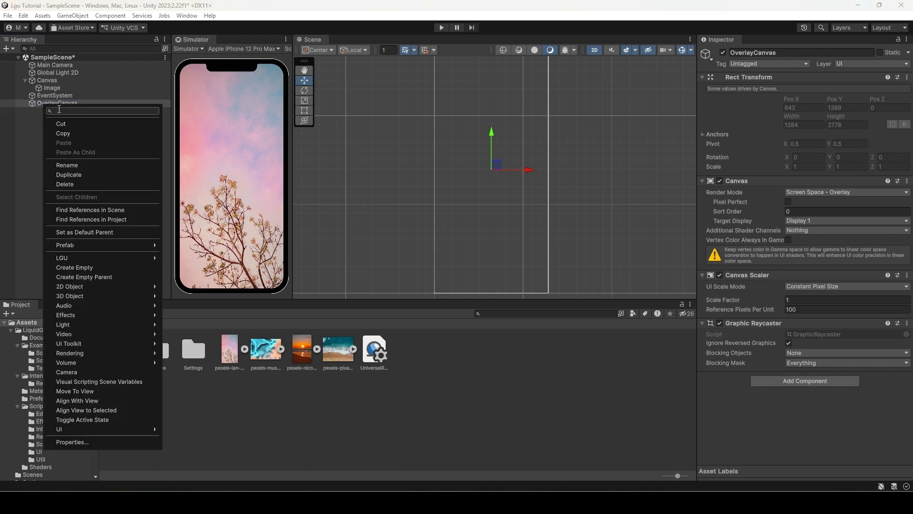
mouse_move(78, 259)
left_click(200, 284)
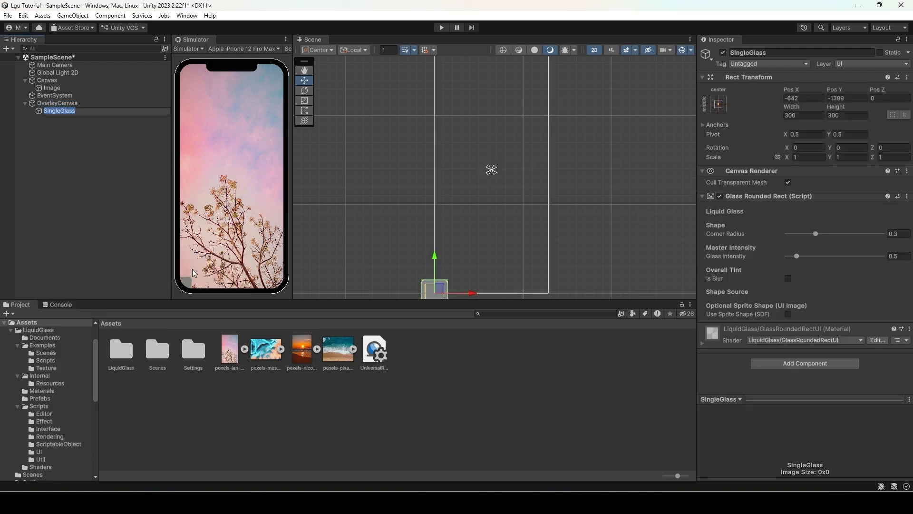
- Reset the SingleGlass Rect Transform and set its width and height to 400
left_click(907, 77)
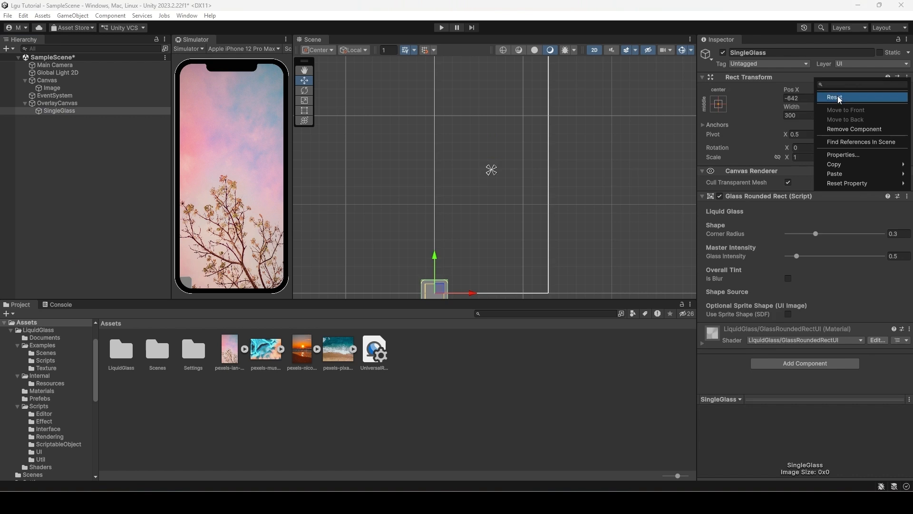
left_click(851, 97)
left_click(799, 115)
type("400")
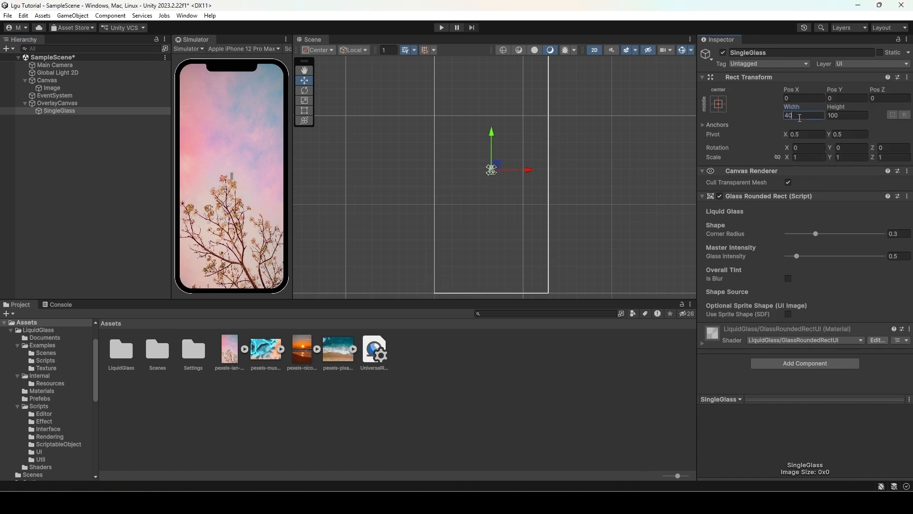
key("Tab")
type("400")
left_click(233, 189)
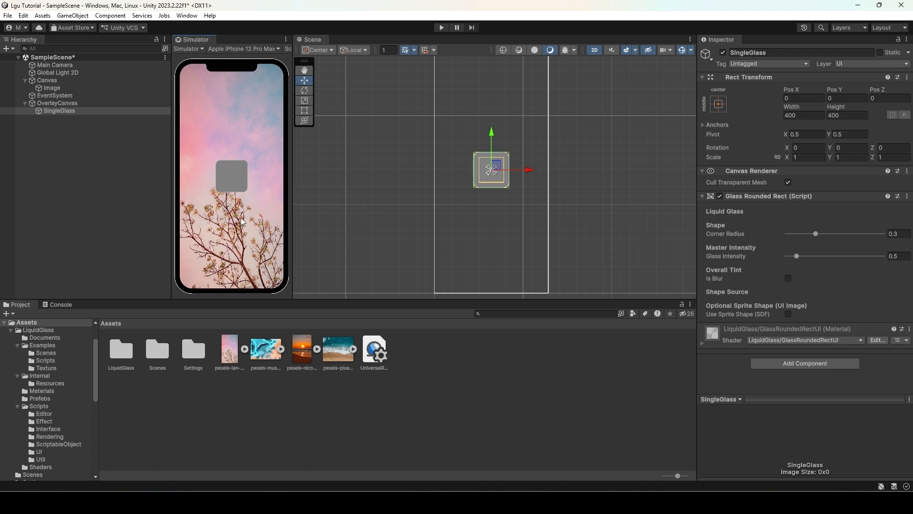
- Add the Liquid Glass Blur Renderer Feature to the Renderer2D asset in the Settings folder
double_click(193, 353)
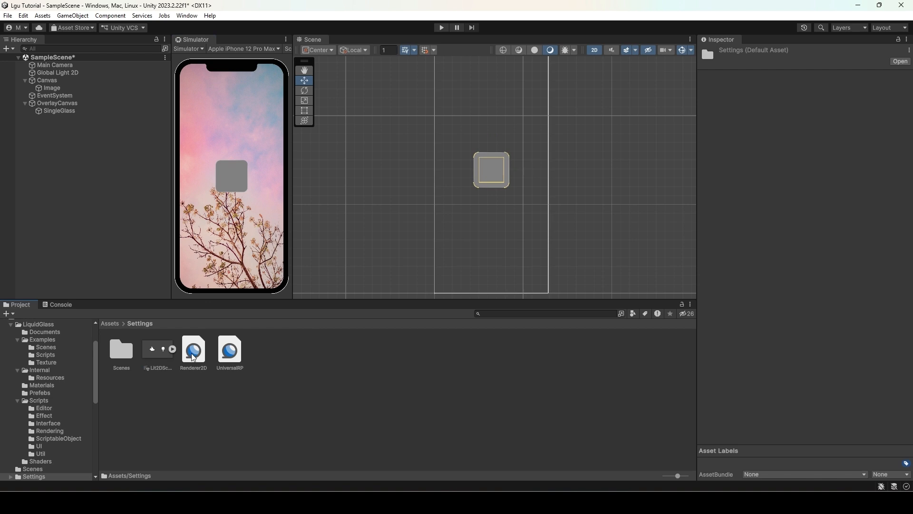
left_click(198, 356)
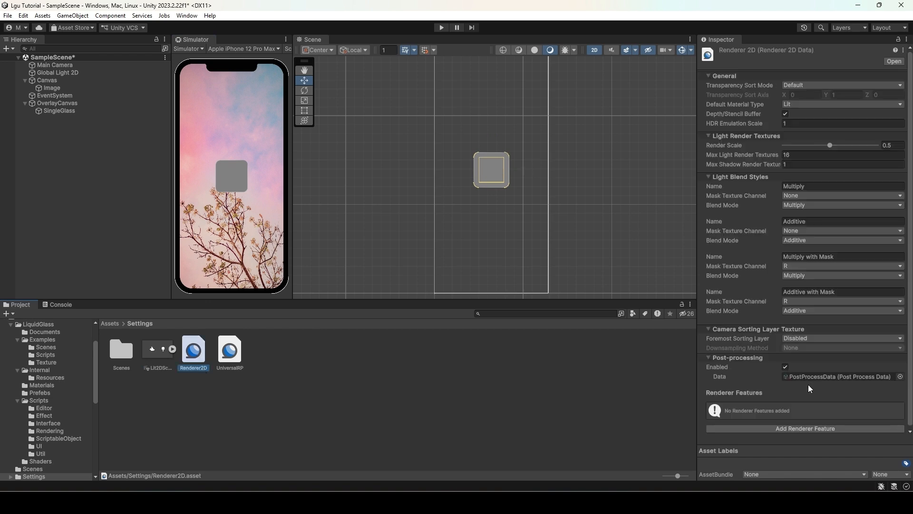
left_click(803, 424)
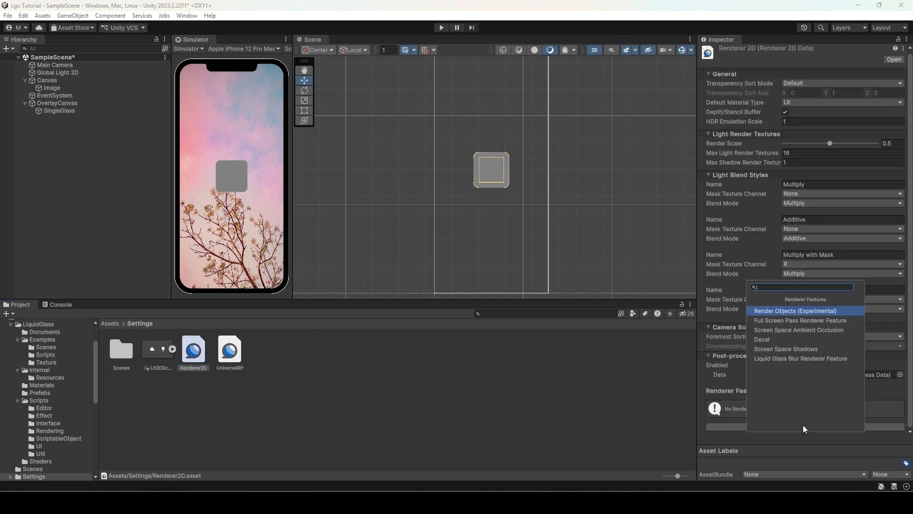
left_click(786, 358)
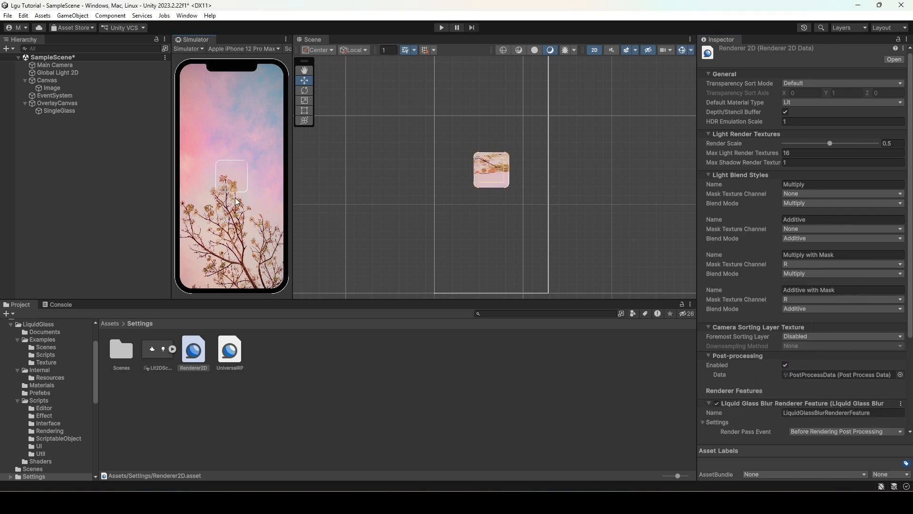
- Drag the SingleGlass around the scene while testing Corner Radius values of 0 and 1
left_click(58, 112)
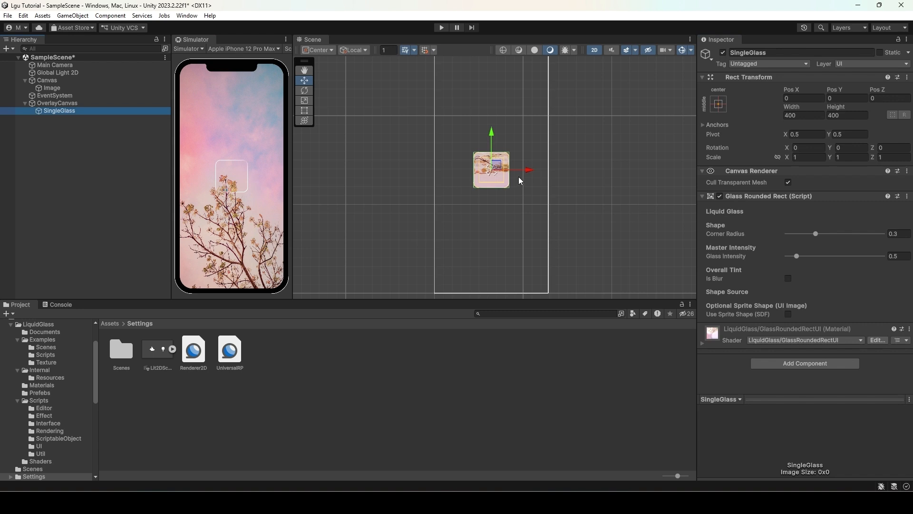
left_click_drag(499, 168, 496, 192)
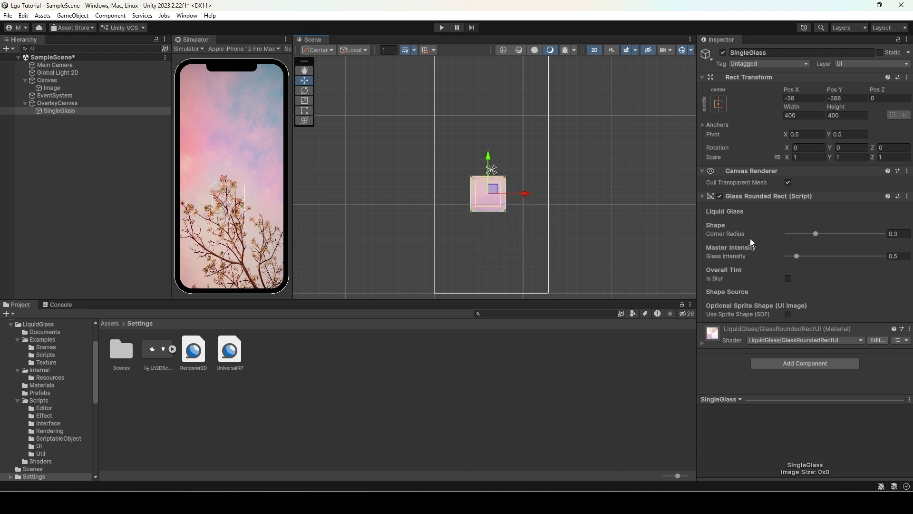
left_click_drag(815, 234, 766, 242)
mouse_move(489, 195)
left_mouse_down()
mouse_move(482, 202)
mouse_move(499, 204)
left_mouse_up()
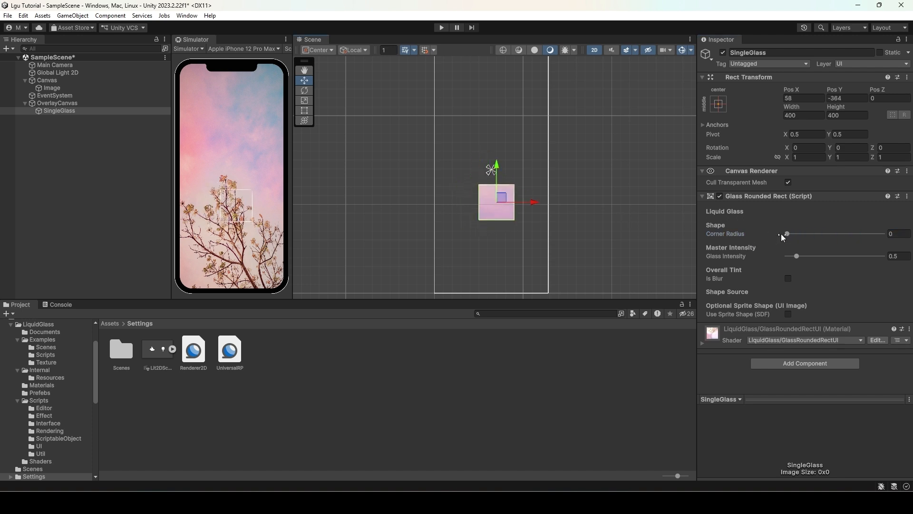
left_click_drag(783, 237, 907, 240)
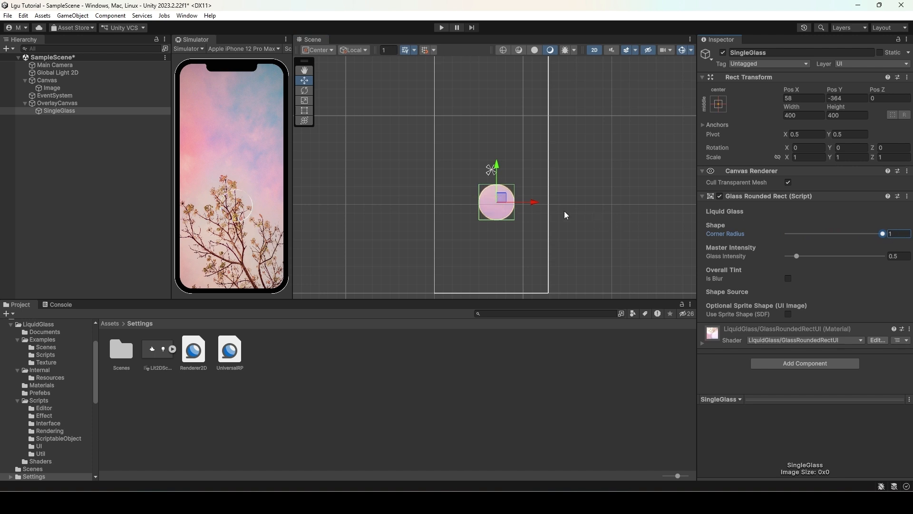
mouse_move(501, 199)
left_mouse_down()
mouse_move(482, 189)
mouse_move(473, 213)
mouse_move(510, 218)
mouse_move(500, 205)
left_mouse_up()
- Set the glass Corner Radius to 0.5 and move it over the background
left_click(895, 234)
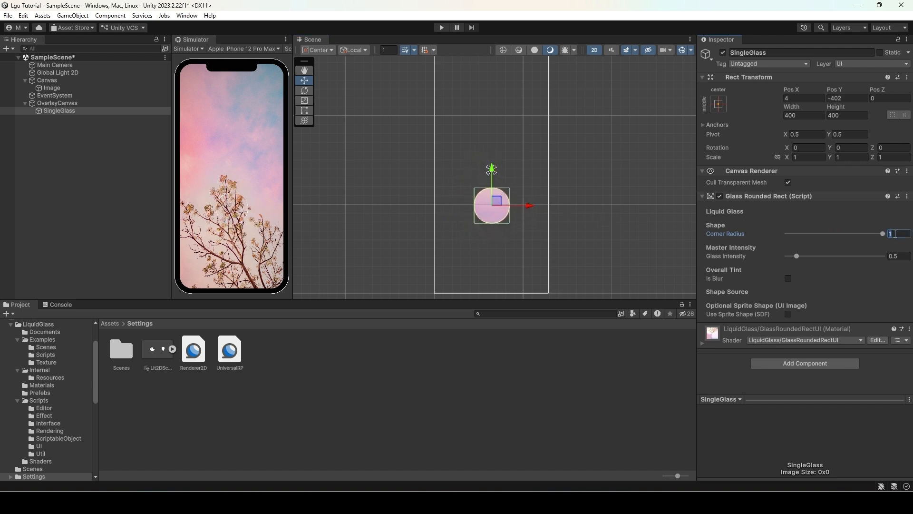
type("0.5")
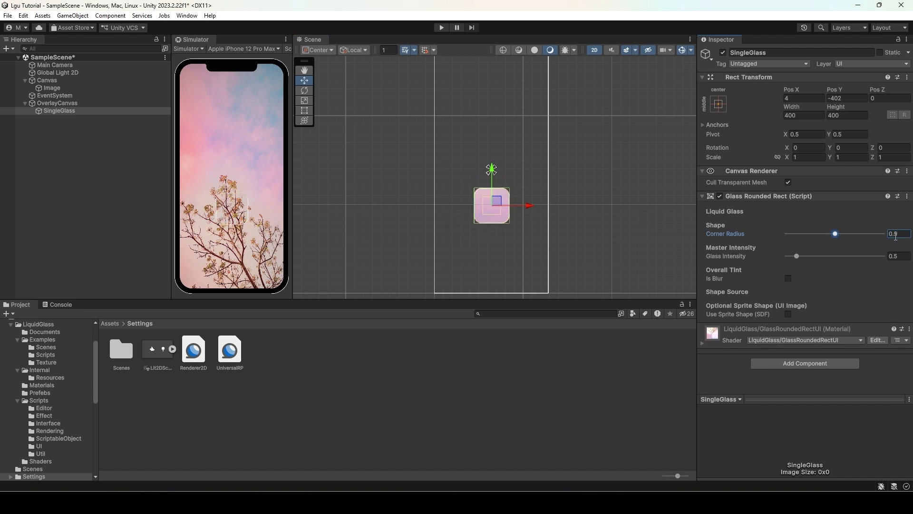
mouse_move(497, 204)
left_mouse_down()
mouse_move(482, 198)
mouse_move(480, 211)
mouse_move(490, 213)
left_mouse_up()
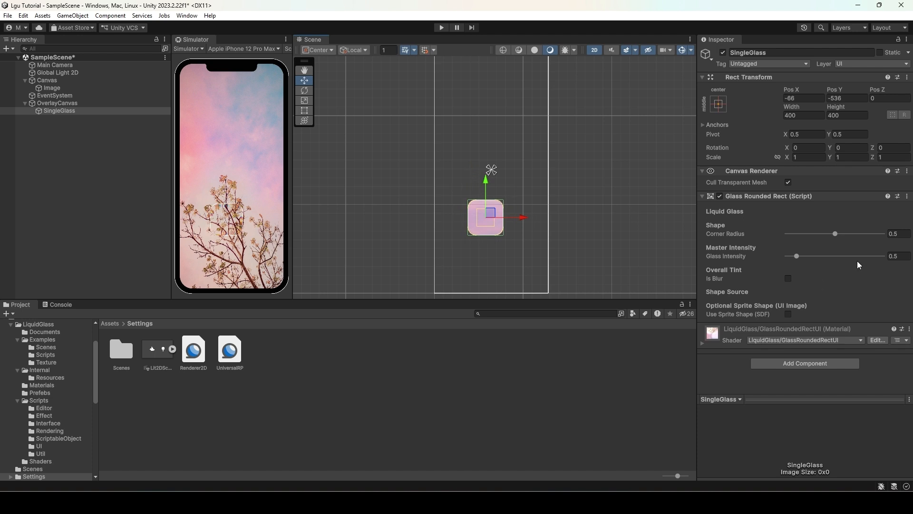
- Test Glass Intensity values of 5 and 1 while moving the glass across the background
left_click_drag(796, 257, 910, 261)
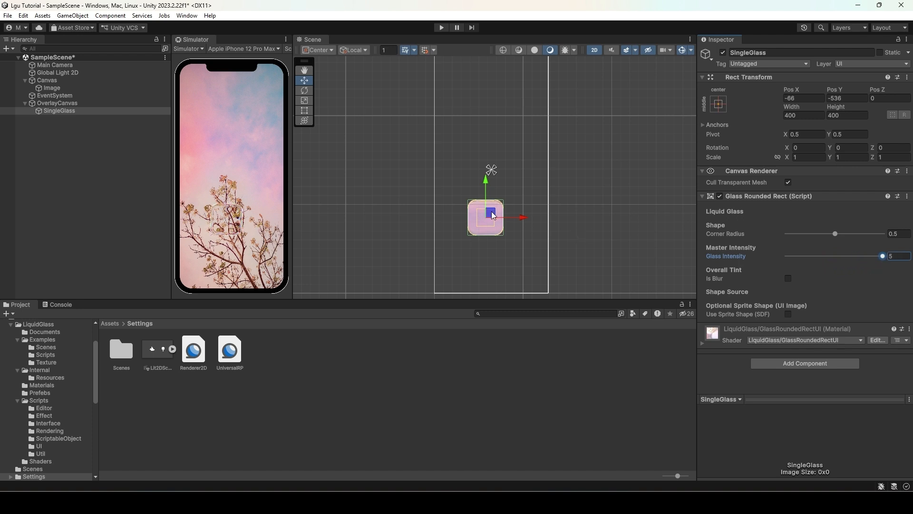
mouse_move(491, 213)
left_mouse_down()
mouse_move(481, 205)
mouse_move(490, 190)
mouse_move(513, 194)
mouse_move(516, 210)
mouse_move(501, 210)
left_mouse_up()
left_click_drag(884, 255, 844, 256)
left_click(894, 257)
type("1")
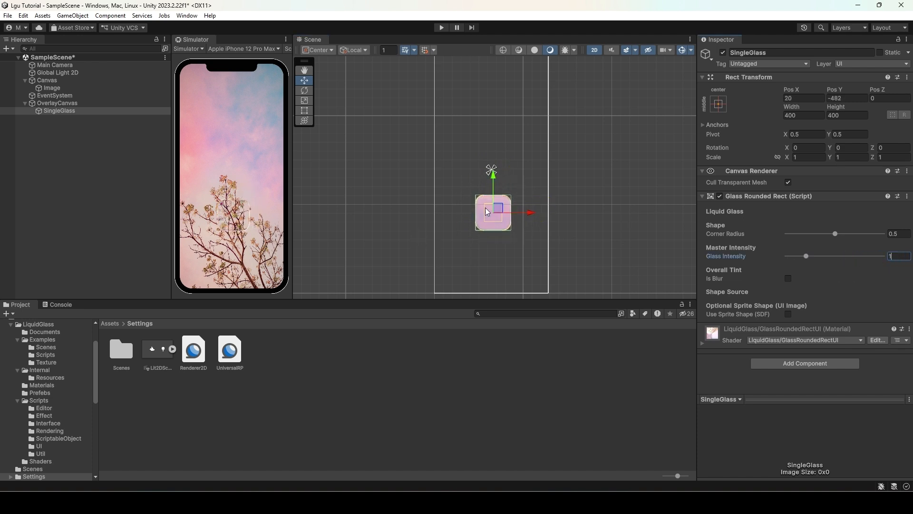
left_click_drag(488, 212, 509, 192)
- Set Glass Intensity to 0.5, reposition the glass, and enable Is Blur
left_click(900, 256)
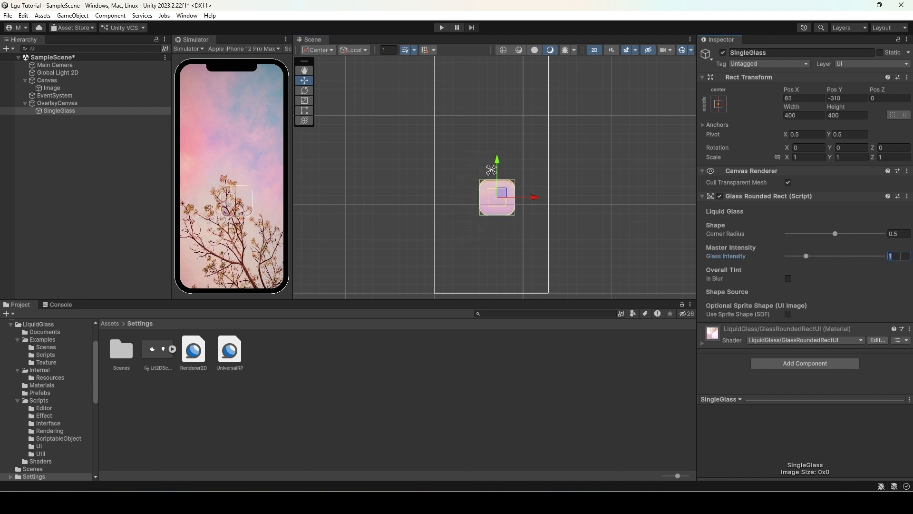
type("0.5")
left_click_drag(509, 196, 475, 221)
left_click(789, 278)
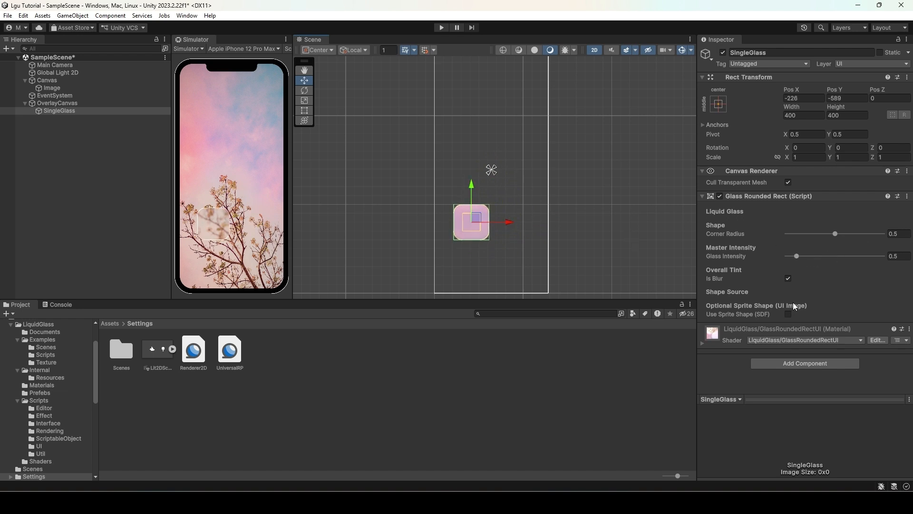
- Anchor the SingleGlass to bottom-stretch and set its Pos Y to 200
left_click(719, 104)
left_click(820, 220, "alt+shift")
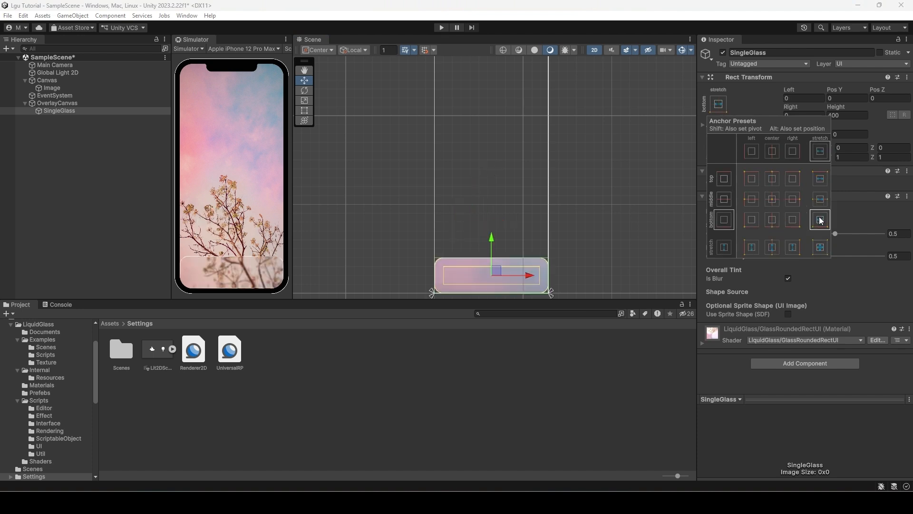
left_click(764, 101)
left_click(844, 115)
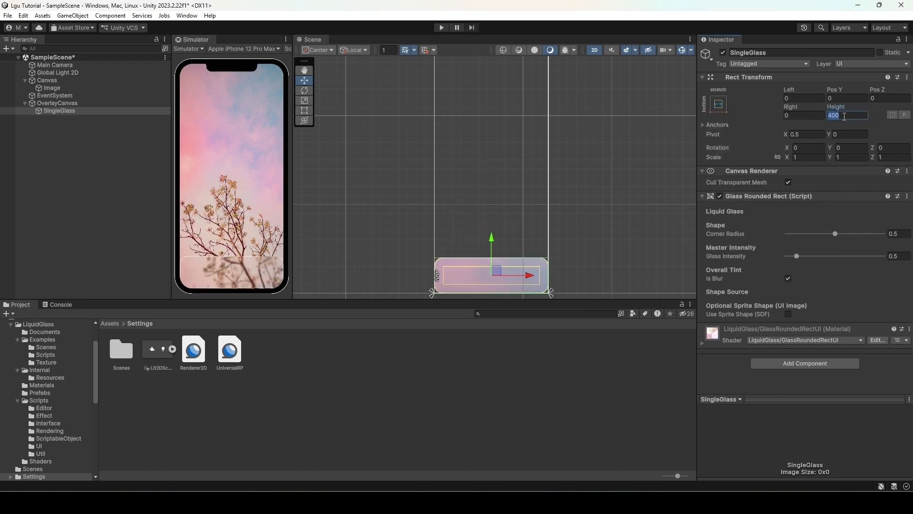
left_click(844, 97)
left_click_drag(830, 90, 343, 63)
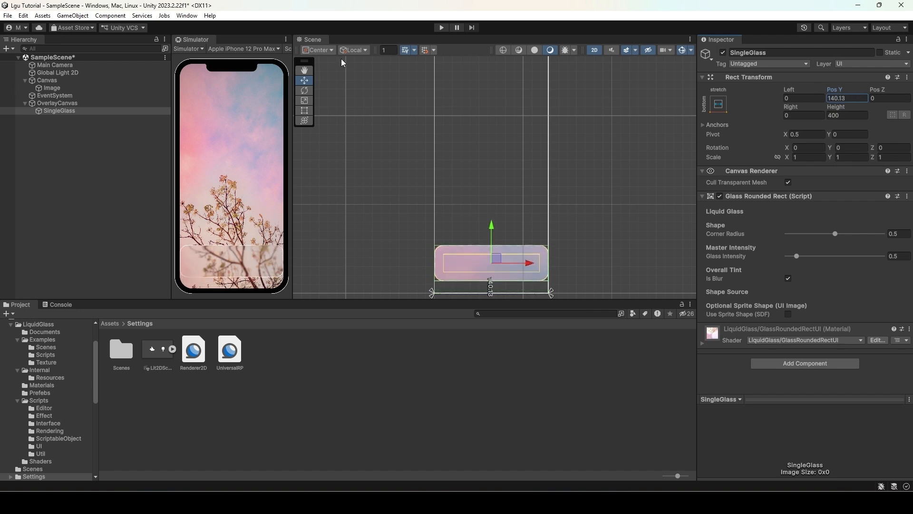
left_click(855, 98)
type("200")
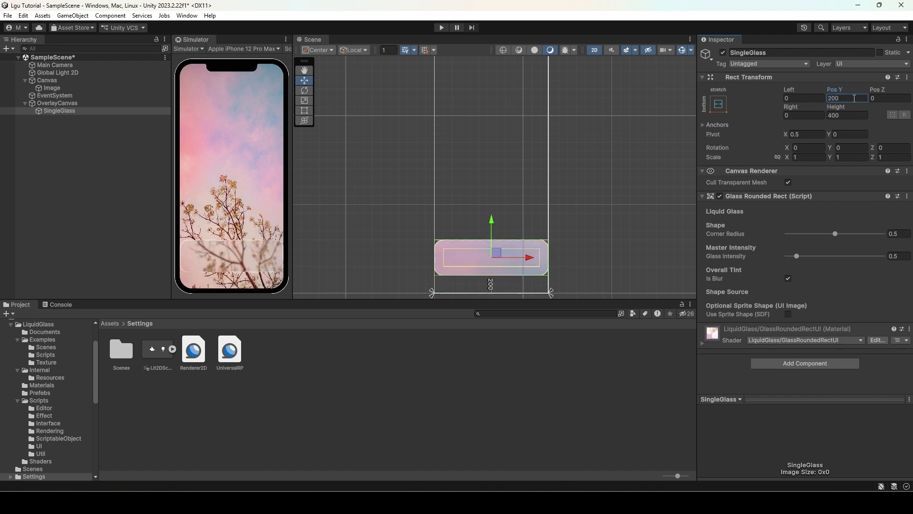
- Set the SingleGlass Left and Right offsets to 80
right_click(832, 107)
left_click(798, 98)
type("40")
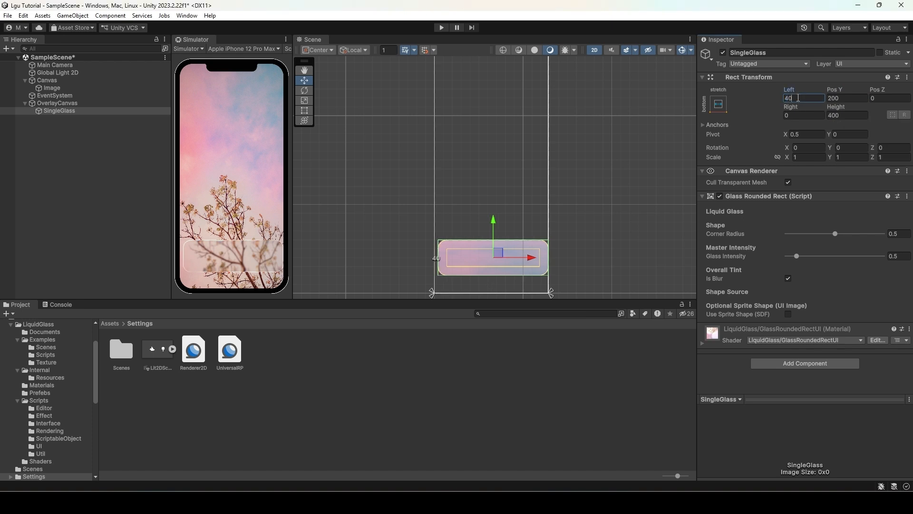
key("Tab")
key("Tab")
type("4")
key("Tab")
type("40")
key("shift+Tab")
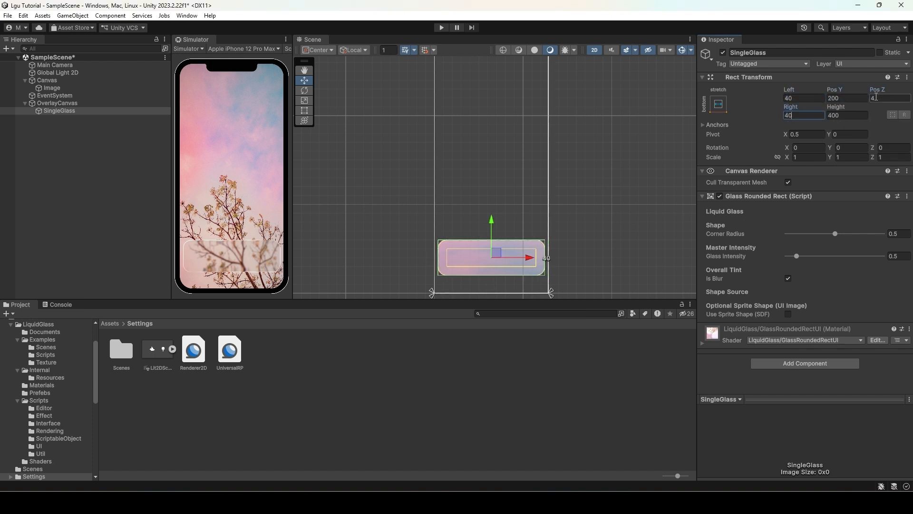
type("0")
left_click(802, 99)
type("80")
left_click(811, 115)
type("80")
- Set the SingleGlass Height to 300 and save the scene
left_click(851, 115)
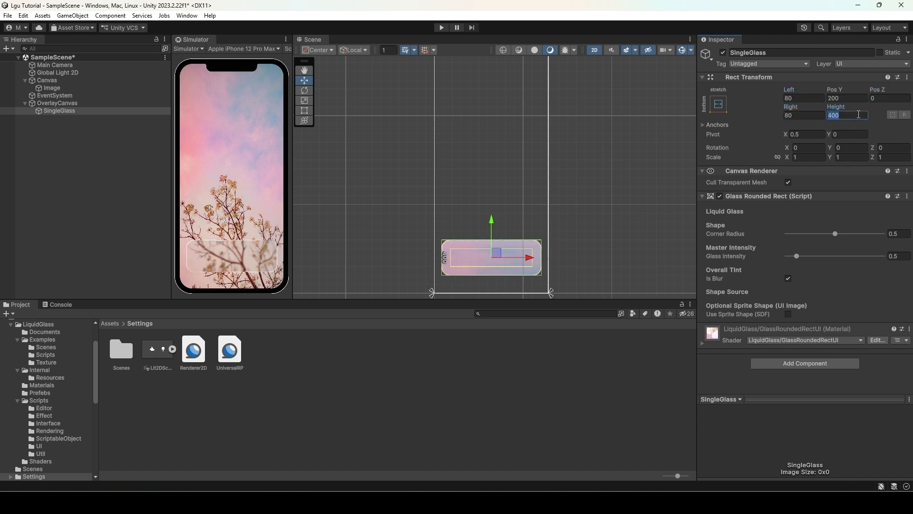
type("200")
key("BackSpace")
key("BackSpace")
key("BackSpace")
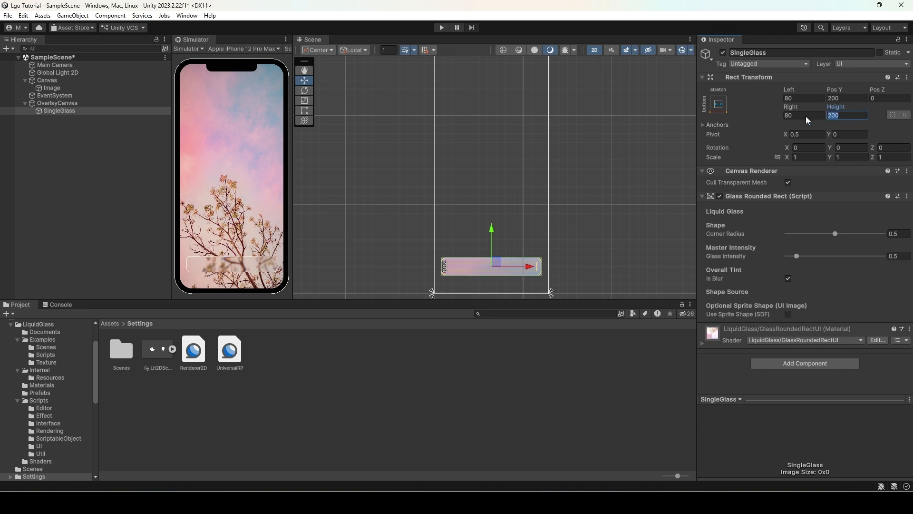
type("300")
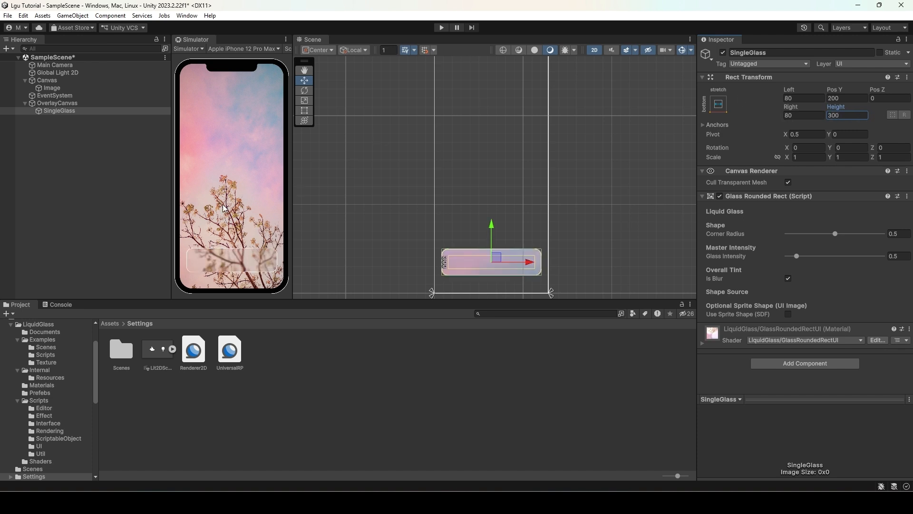
key("ctrl+s")
left_click(72, 181)
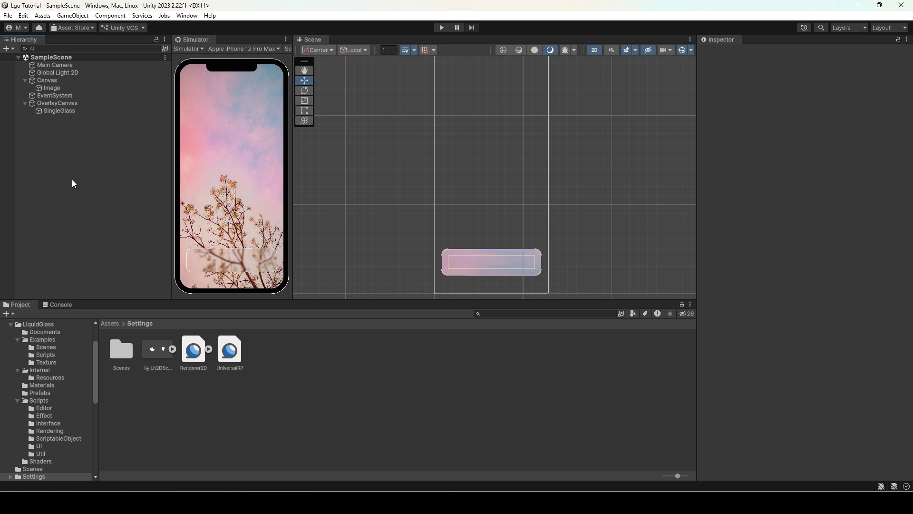
- Create a MergeableGlass from the LGU items as a child of the Canvas
right_click(46, 153)
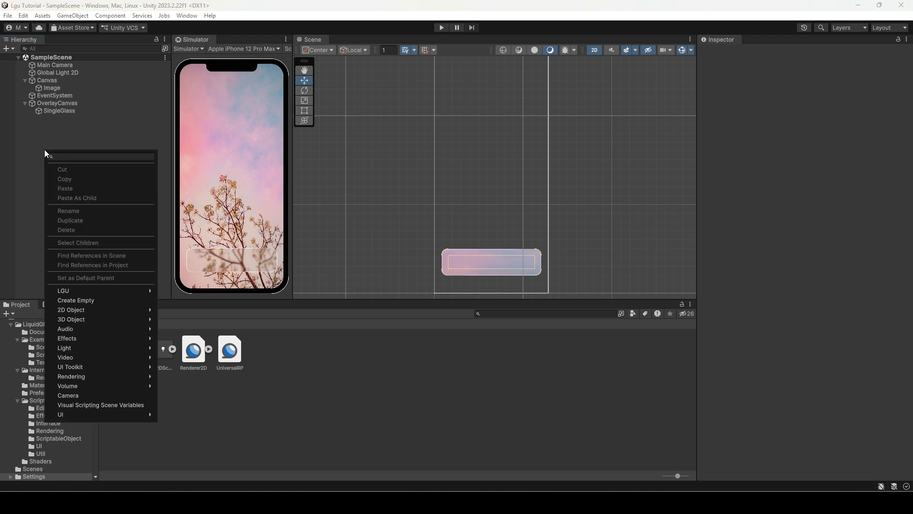
left_click(76, 143)
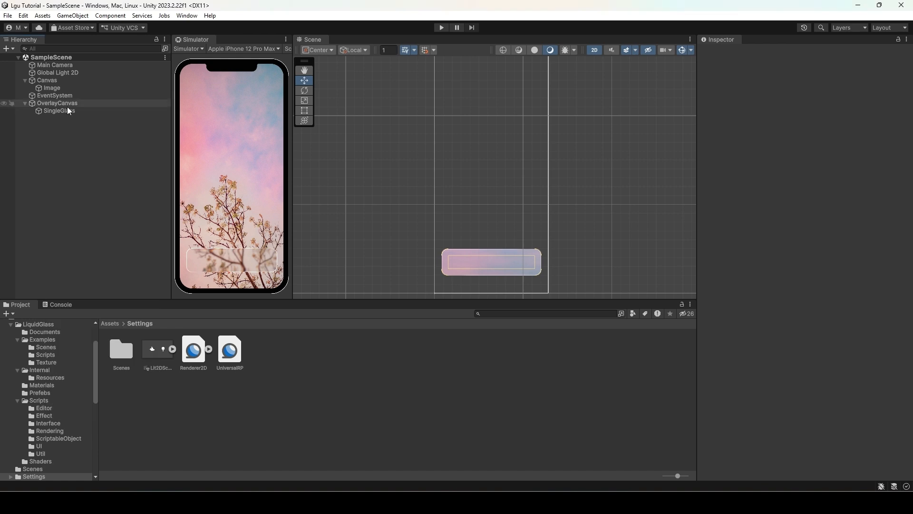
left_click(53, 81)
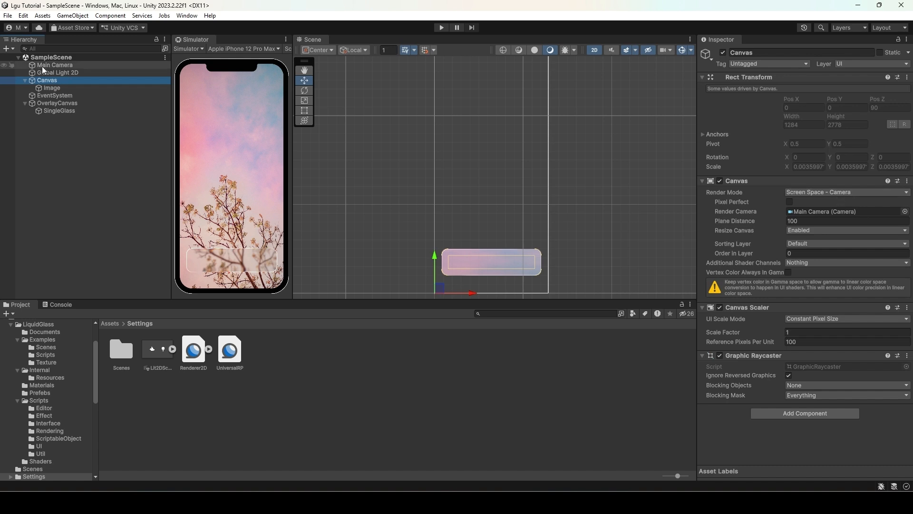
right_click(47, 79)
mouse_move(98, 230)
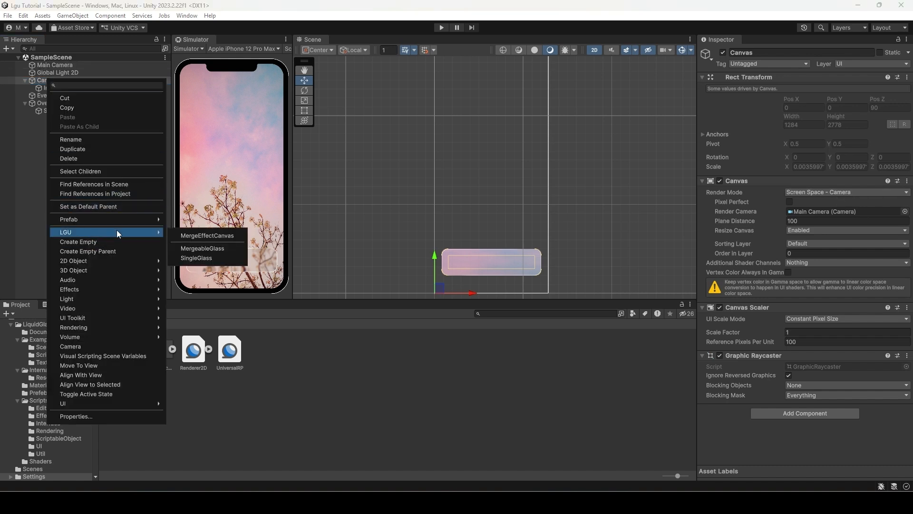
left_click(202, 249)
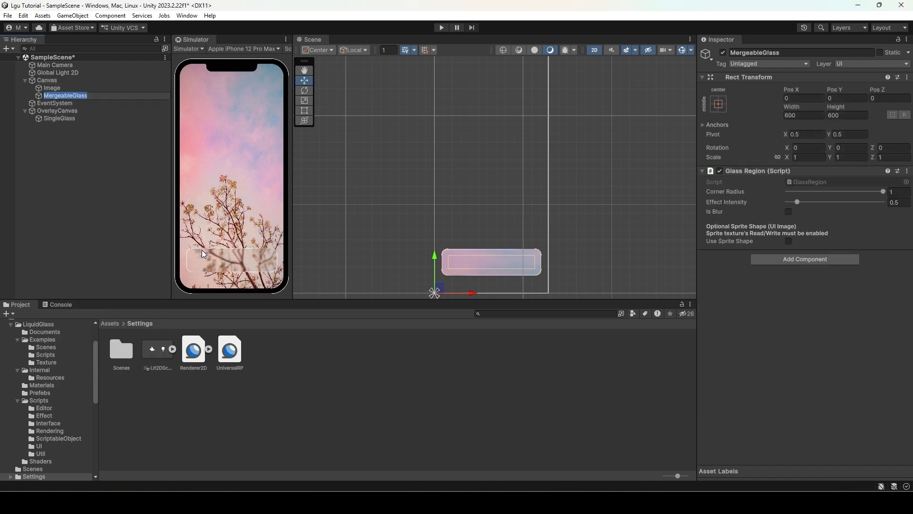
- Reset the MergeableGlass Rect Transform and set its Width and Height to 400
left_click(907, 77)
left_click(832, 97)
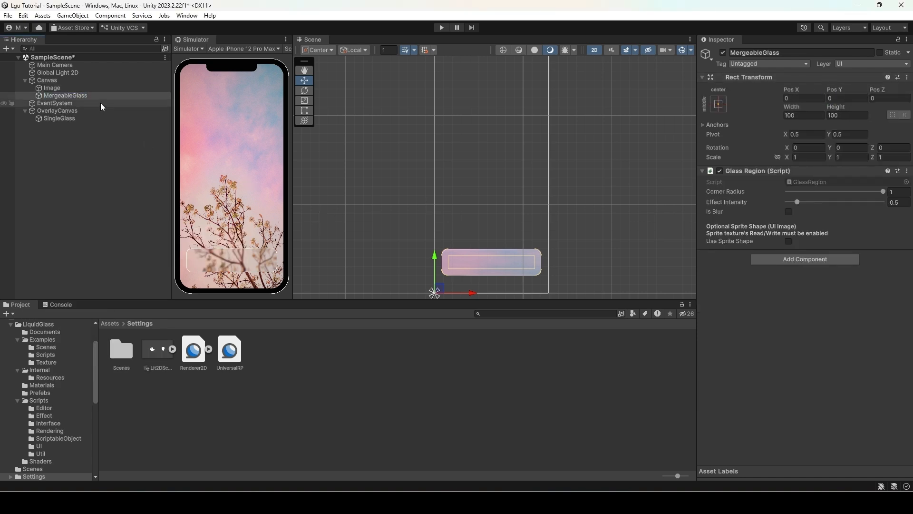
double_click(65, 96)
scroll(485, 228, "down", 6)
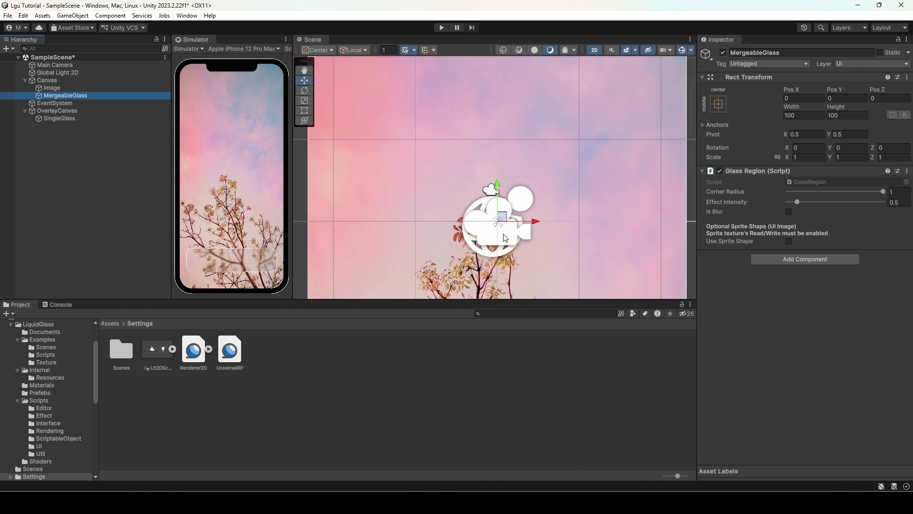
left_click(804, 115)
type("400")
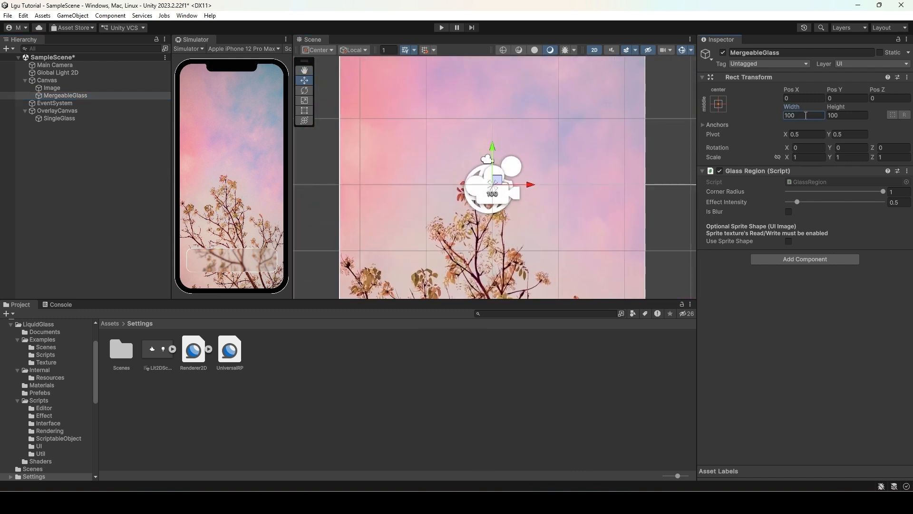
key("Tab")
type("400")
- Create a MergeEffectCanvas from the LGU items and make it a child of Main Camera
left_click(63, 150)
right_click(42, 161)
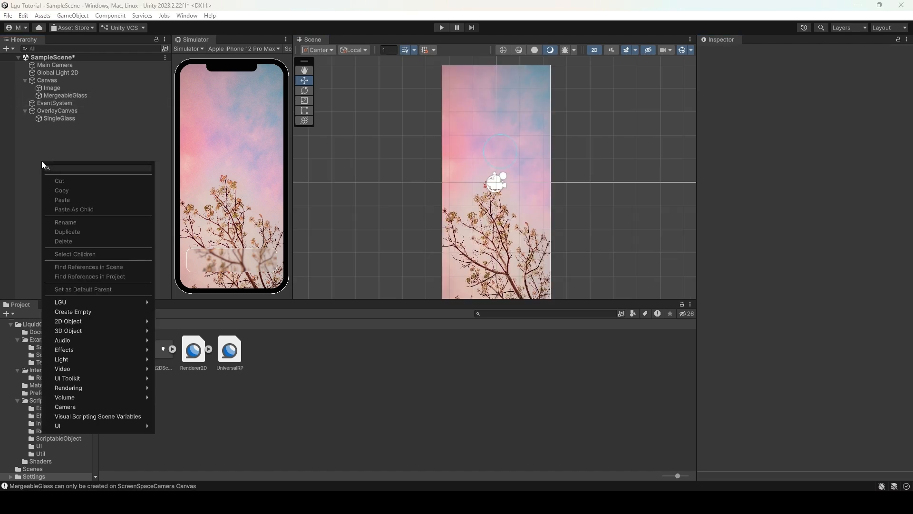
mouse_move(145, 302)
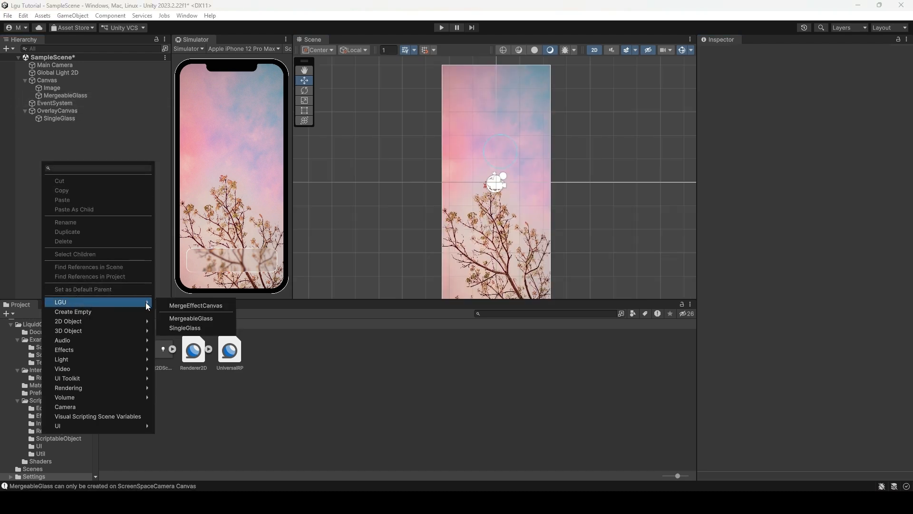
left_click(201, 305)
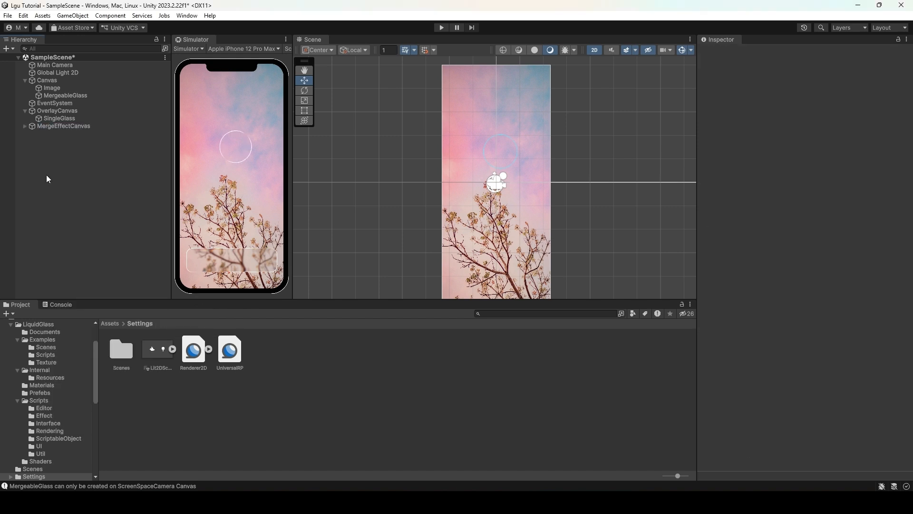
left_click(64, 126)
left_click_drag(52, 127, 72, 65)
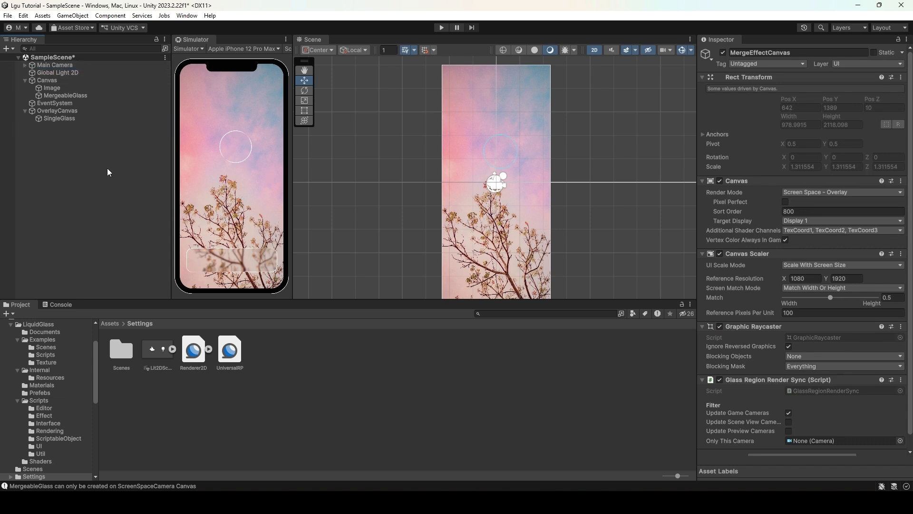
- Move the MergeableGlass over the background, set Corner Radius and Effect Intensity to 0.5, and enable Is Blur
left_click(65, 95)
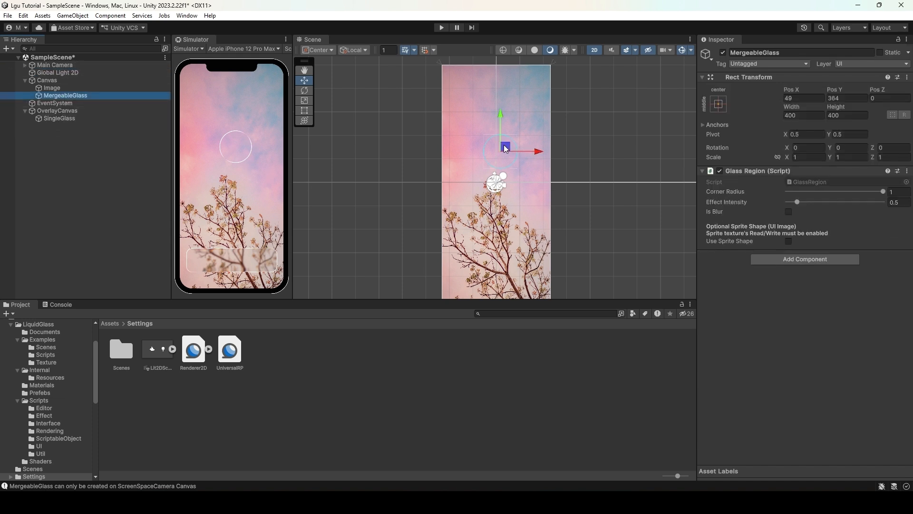
left_click_drag(505, 149, 500, 204)
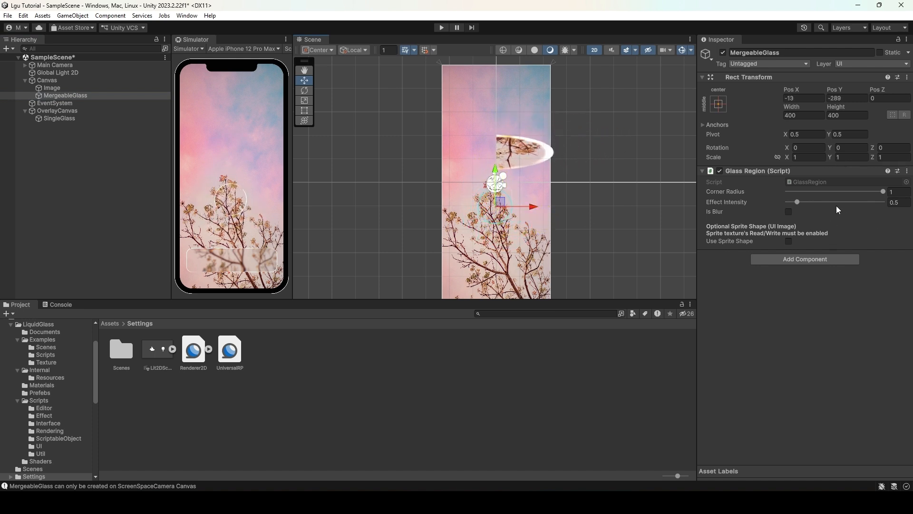
left_click_drag(882, 191, 836, 194)
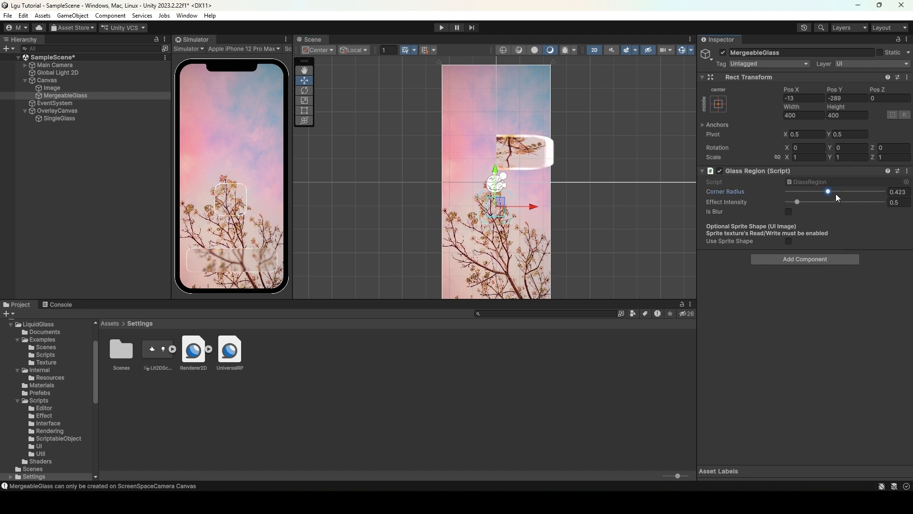
type("0.5")
mouse_move(798, 201)
left_mouse_down()
mouse_move(883, 209)
mouse_move(797, 217)
left_mouse_up()
type("0.5")
mouse_move(500, 205)
left_mouse_down()
mouse_move(476, 205)
mouse_move(515, 220)
mouse_move(512, 208)
left_mouse_up()
left_click(789, 212)
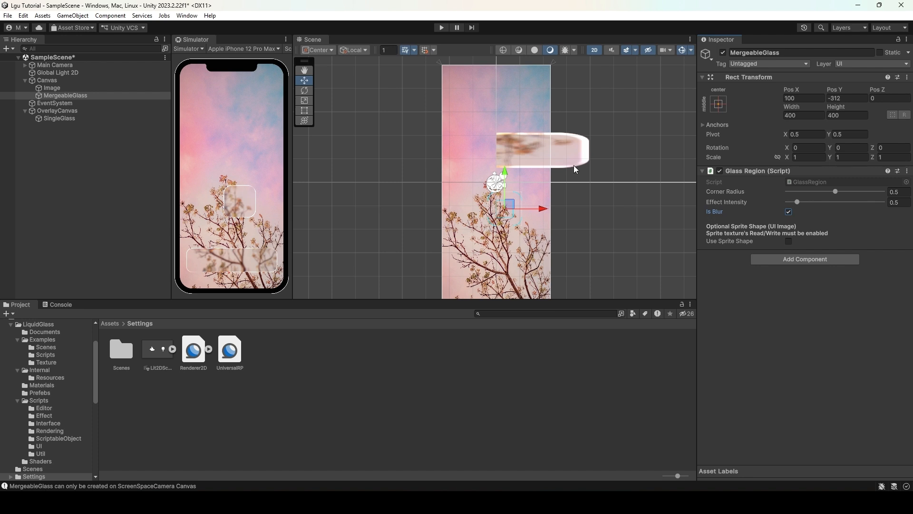
- Set the MergeableGlass Effect Intensity to 1 and reposition it over the background
mouse_move(511, 205)
left_mouse_down()
mouse_move(498, 205)
mouse_move(507, 202)
left_mouse_up()
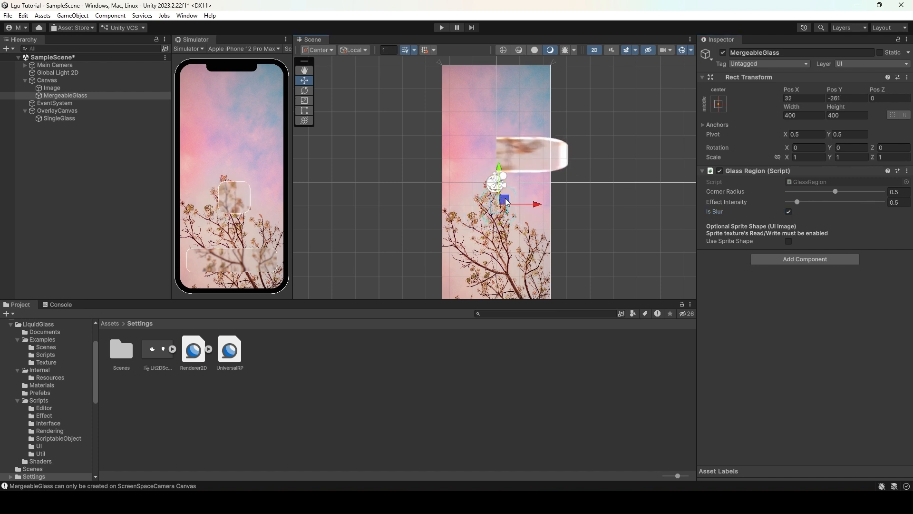
type("1")
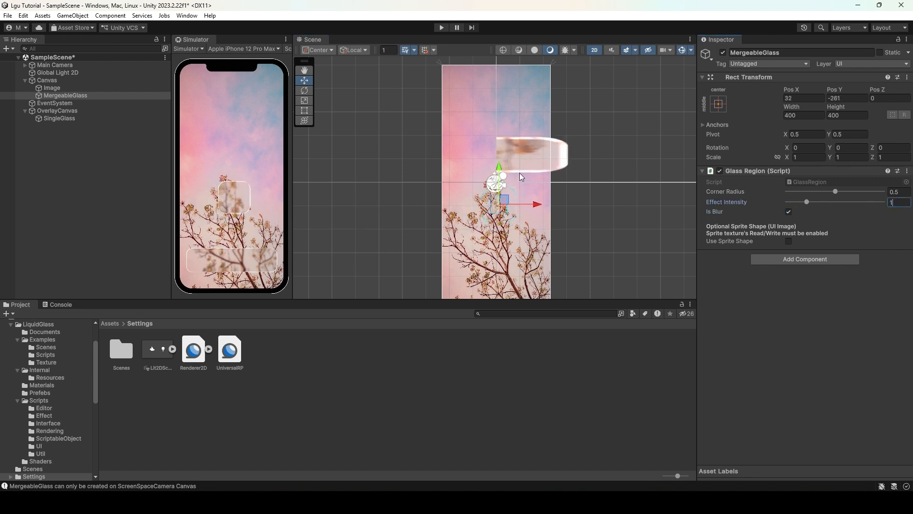
mouse_move(502, 207)
left_mouse_down()
mouse_move(479, 204)
mouse_move(475, 211)
mouse_move(503, 257)
mouse_move(473, 254)
mouse_move(523, 254)
mouse_move(518, 214)
mouse_move(494, 199)
left_mouse_up()
left_click(53, 96)
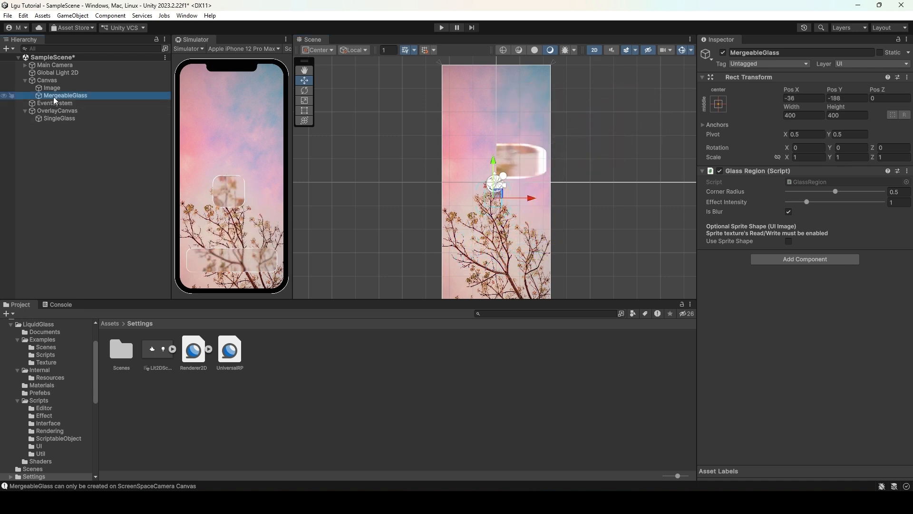
- Create a second MergeableGlass under the Canvas and move it above the first one
left_click(46, 81)
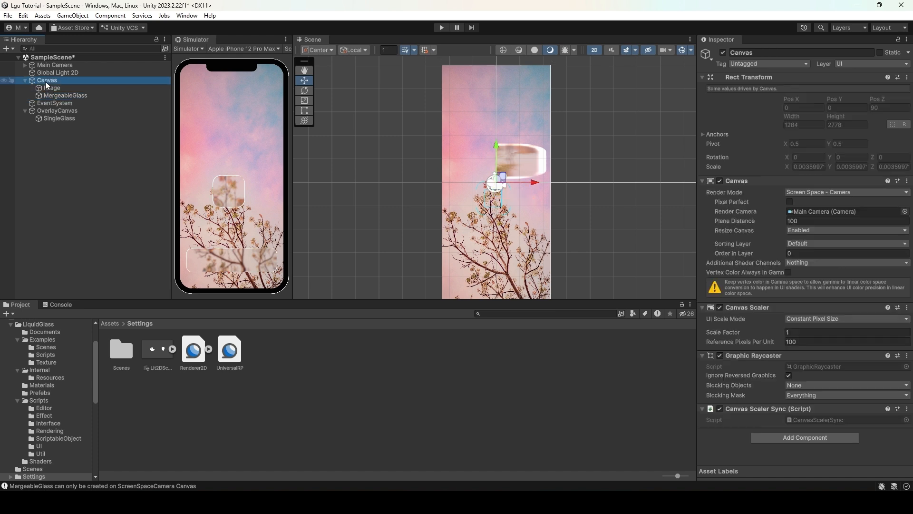
right_click(45, 81)
mouse_move(95, 237)
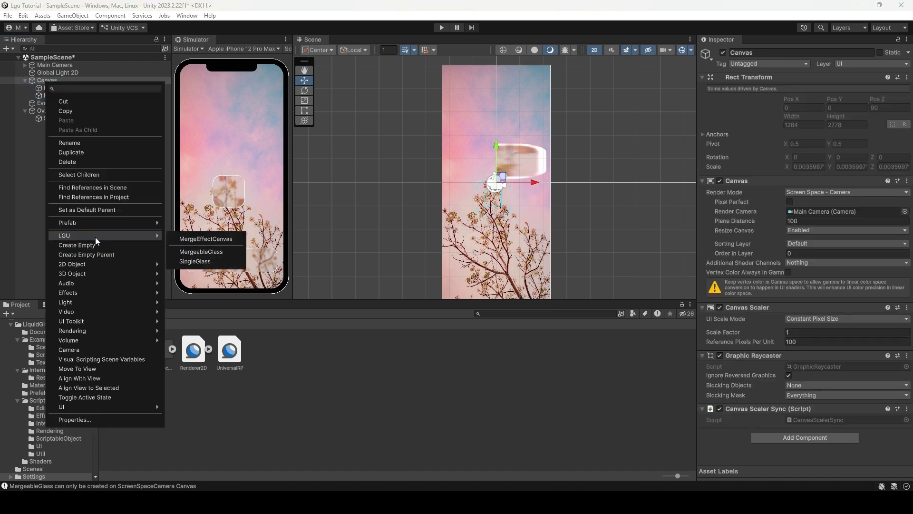
left_click(194, 252)
left_click(41, 104)
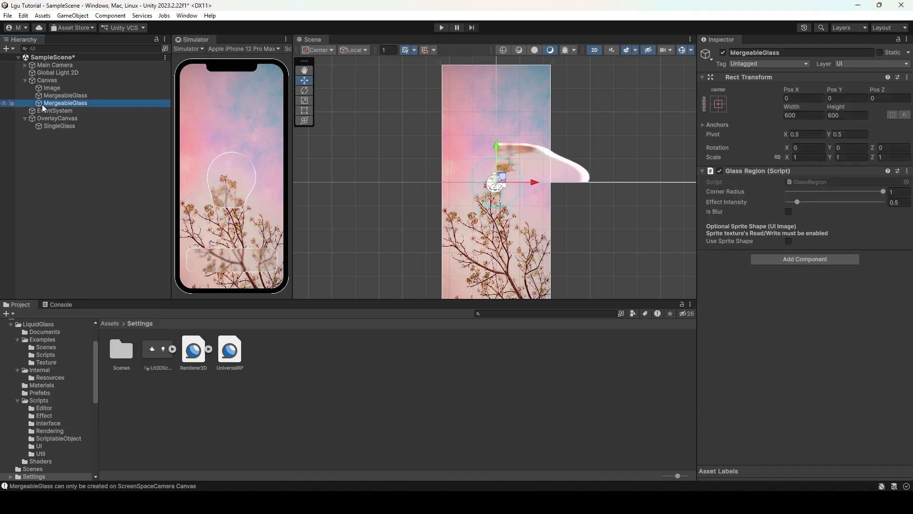
left_click_drag(507, 184, 500, 129)
- Select both MergeableGlass objects and turn off Is Blur on them
left_click(91, 94, "ctrl")
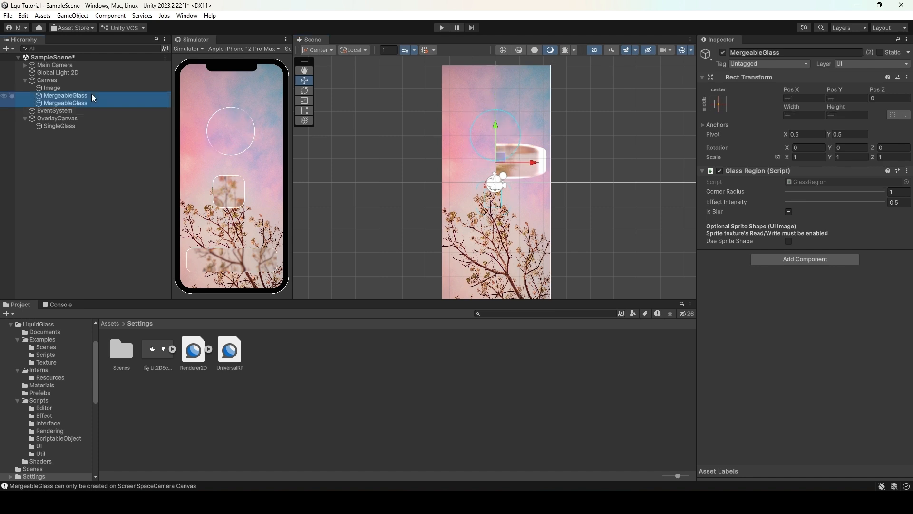
left_click(789, 212)
left_click(789, 212)
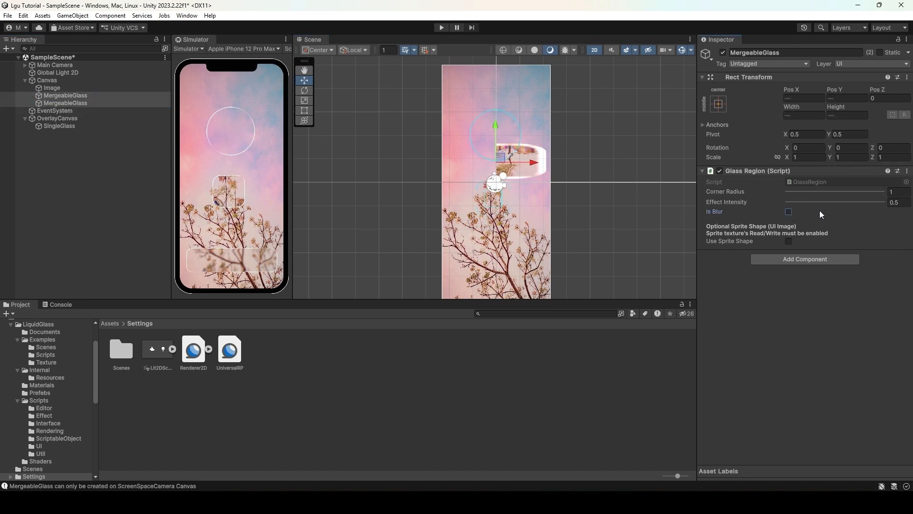
- Set Corner Radius to 0.5 on both MergeableGlass objects and nudge the second MergeableGlass slightly
type("0.5")
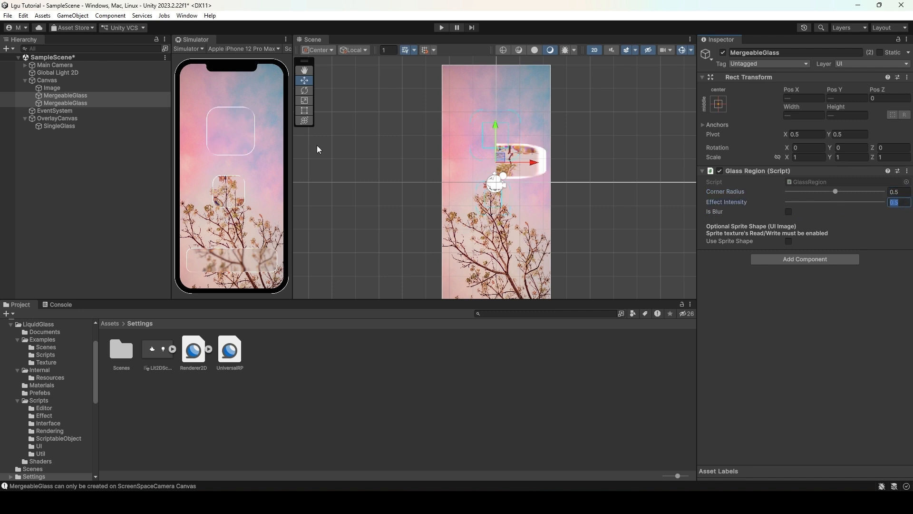
left_click(85, 103)
mouse_move(499, 134)
left_mouse_down()
mouse_move(478, 136)
mouse_move(475, 152)
mouse_move(498, 228)
mouse_move(478, 275)
mouse_move(532, 265)
mouse_move(535, 249)
mouse_move(502, 220)
mouse_move(494, 138)
left_mouse_up()
- Set the OverlayCanvas Sort Order to 999
left_click(91, 118)
left_click(807, 212)
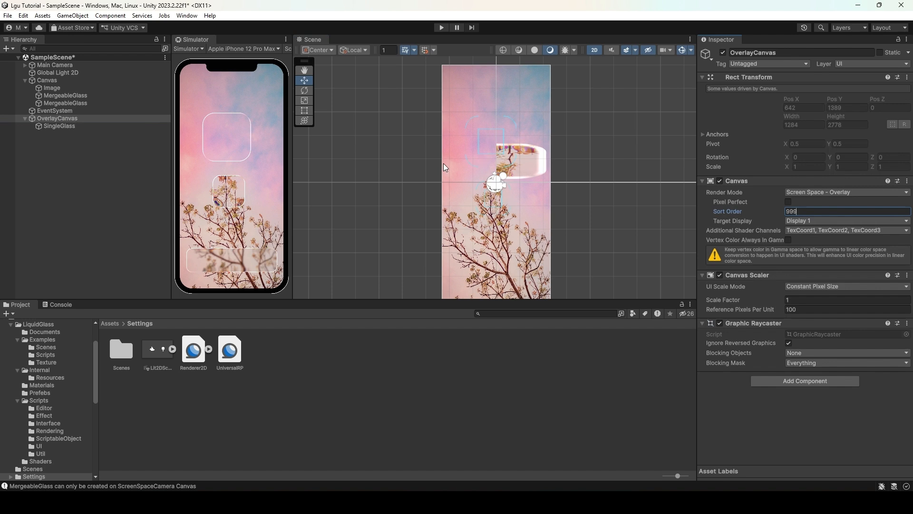
key("Return")
- Move the second MergeableGlass down toward the lower part of the background
left_click(77, 103)
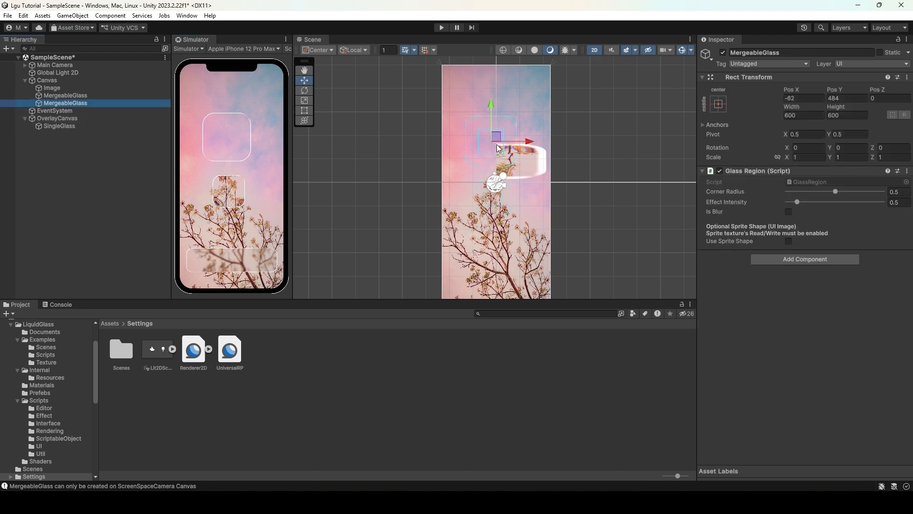
left_click_drag(499, 148, 504, 238)
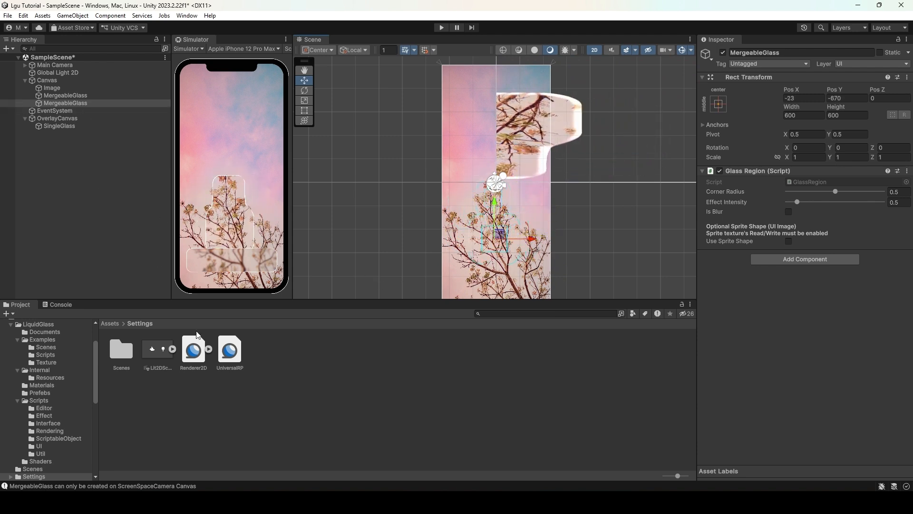
- Change the background Image's Source Image to the pexels-mustang picture from Assets
left_click(110, 324)
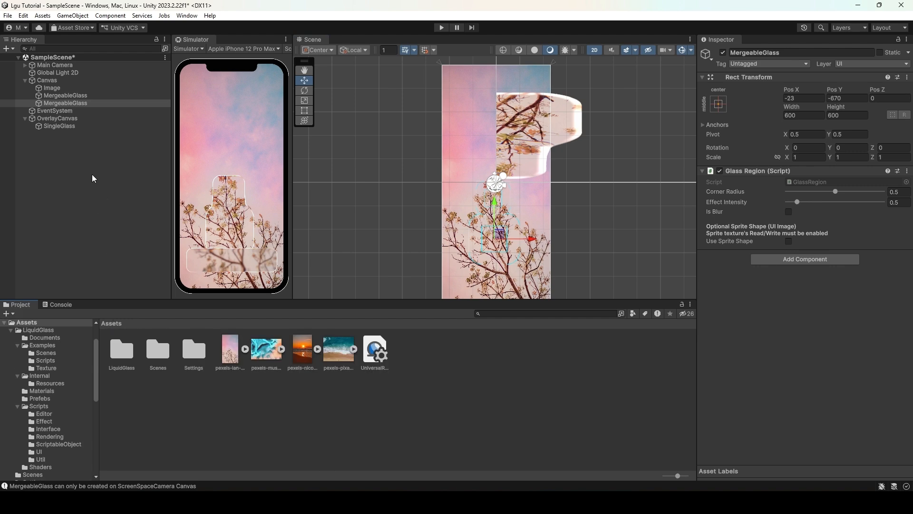
left_click(51, 88)
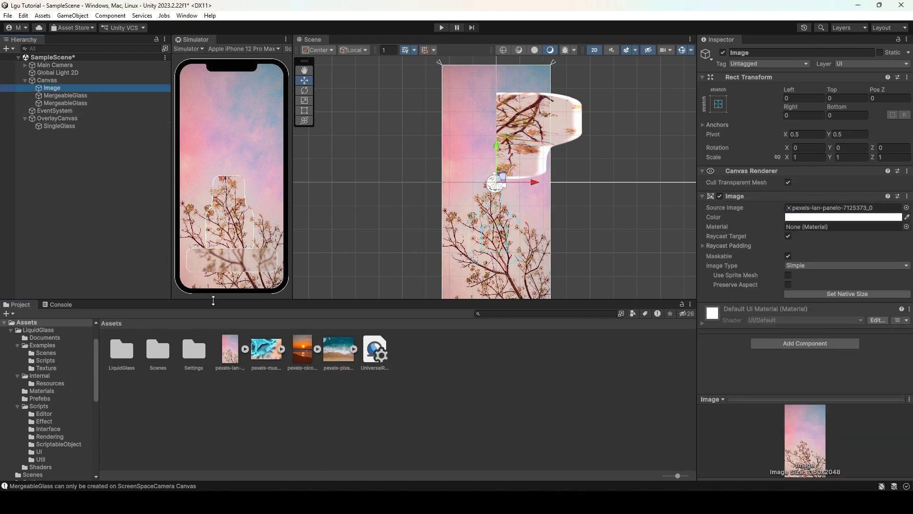
left_click(263, 354)
left_click_drag(263, 354, 809, 208)
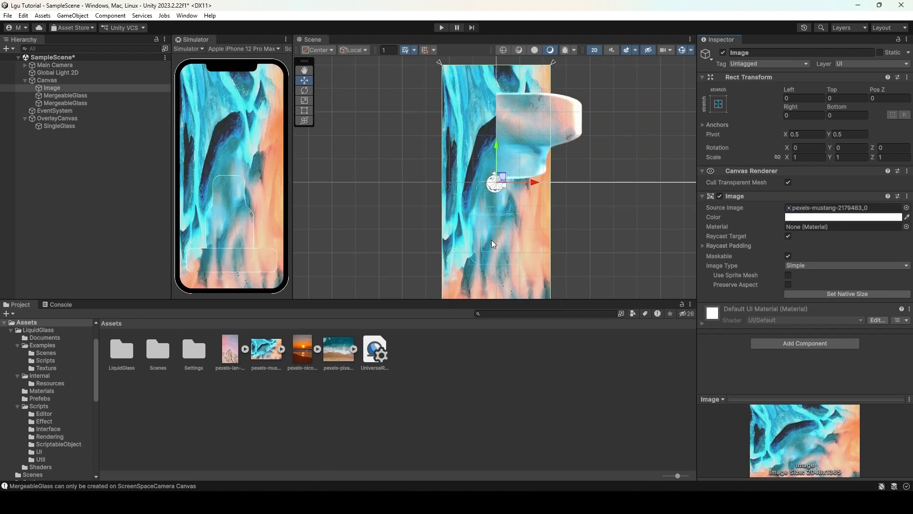
- Move the second MergeableGlass up and set its Width and Height to 300
left_click(114, 102)
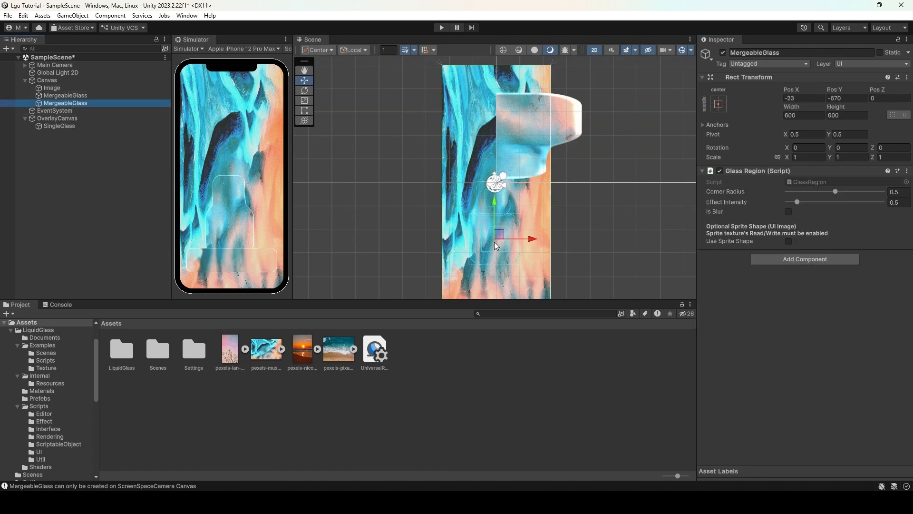
left_click_drag(500, 236, 513, 148)
left_click(816, 119)
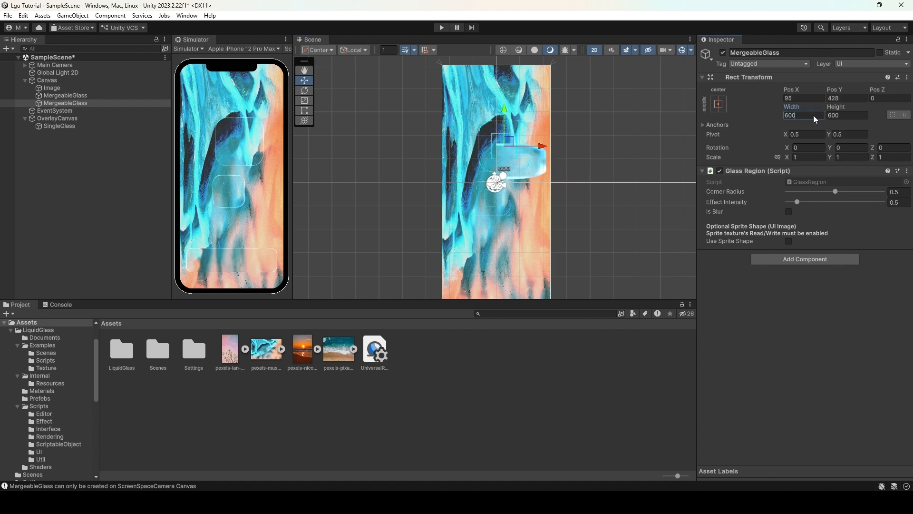
type("300")
key("Tab")
type("300")
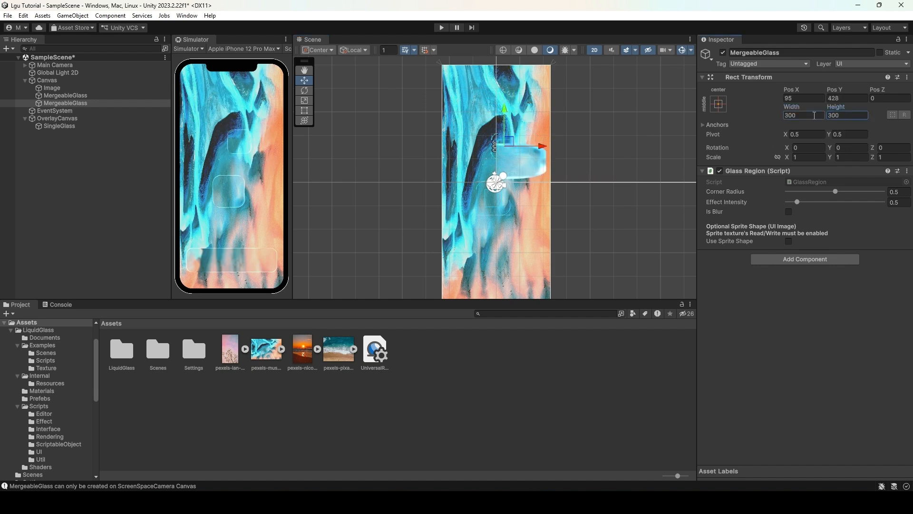
- Set the second MergeableGlass Corner Radius to 1 and move it back down near the bottom
left_click_drag(836, 191, 885, 191)
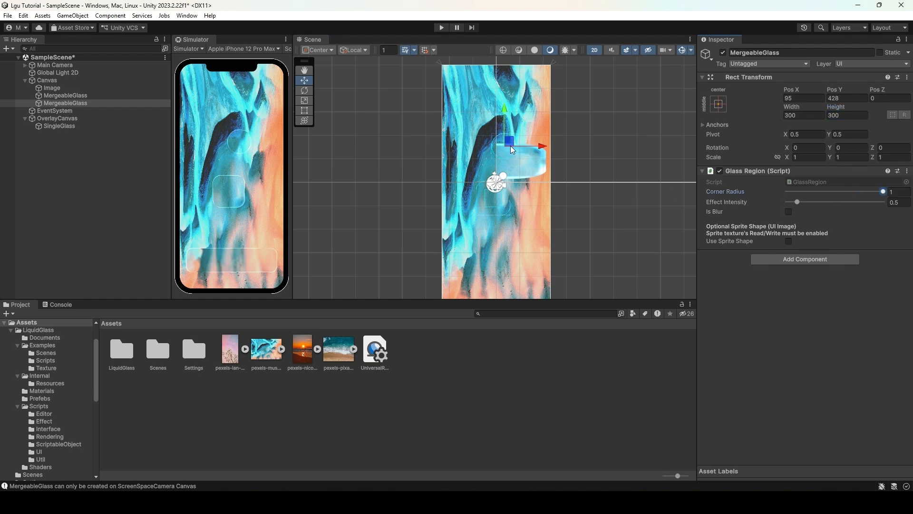
left_click_drag(513, 150, 499, 239)
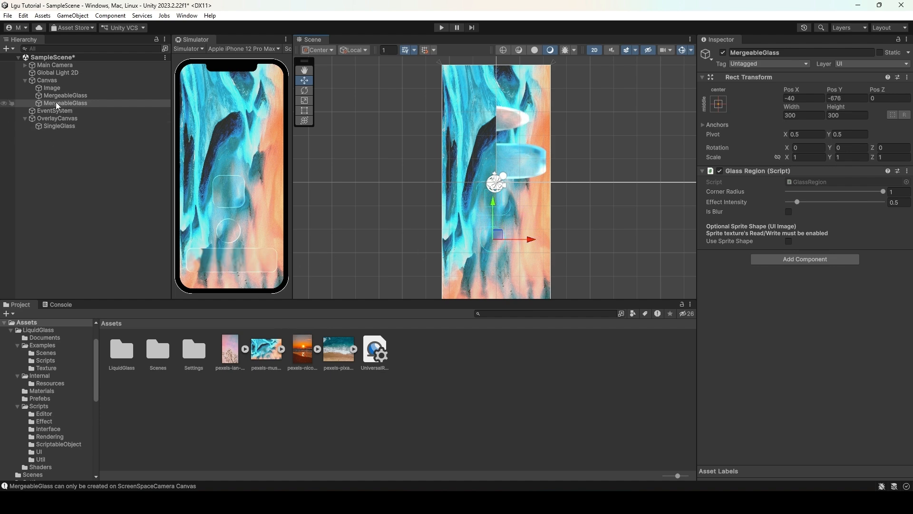
- Change the background Image's Source Image to the pexels-nicole sunset picture
left_click(53, 88)
left_click_drag(303, 351, 810, 208)
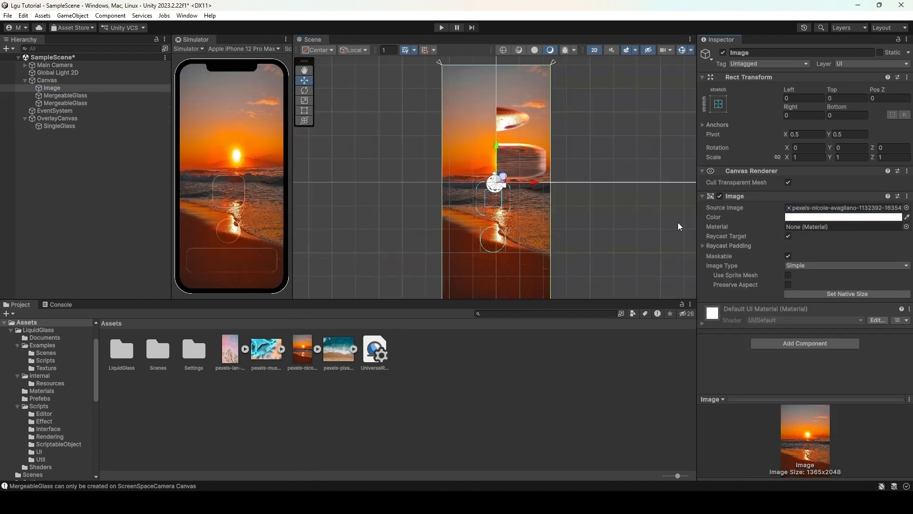
left_click(228, 226)
- Set the second MergeableGlass Effect Intensity to 0.5 and reposition it over the lower background
left_click(70, 103)
left_click_drag(500, 235, 522, 234)
left_click(900, 202)
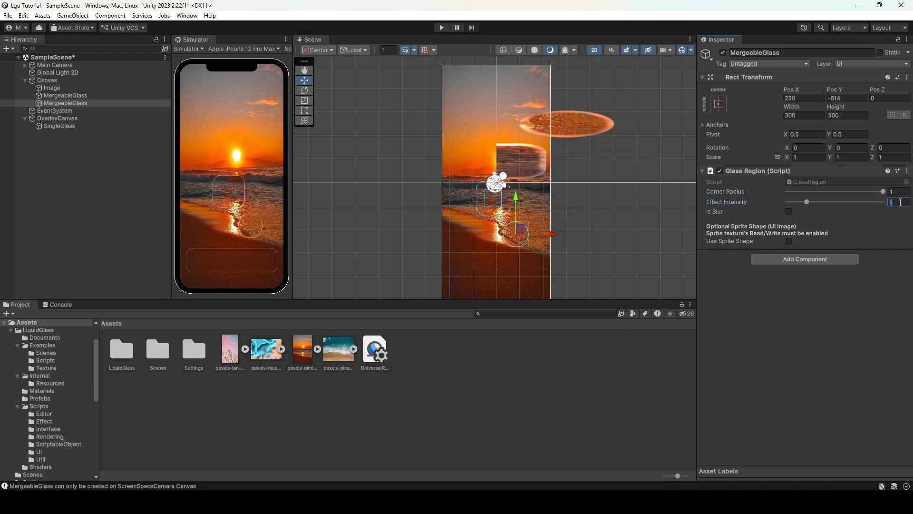
type("0.5")
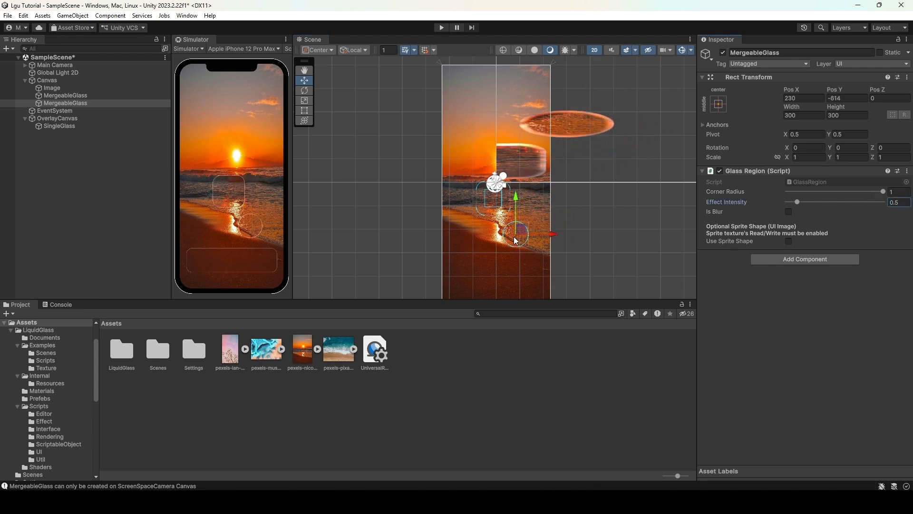
left_click_drag(516, 240, 500, 195)
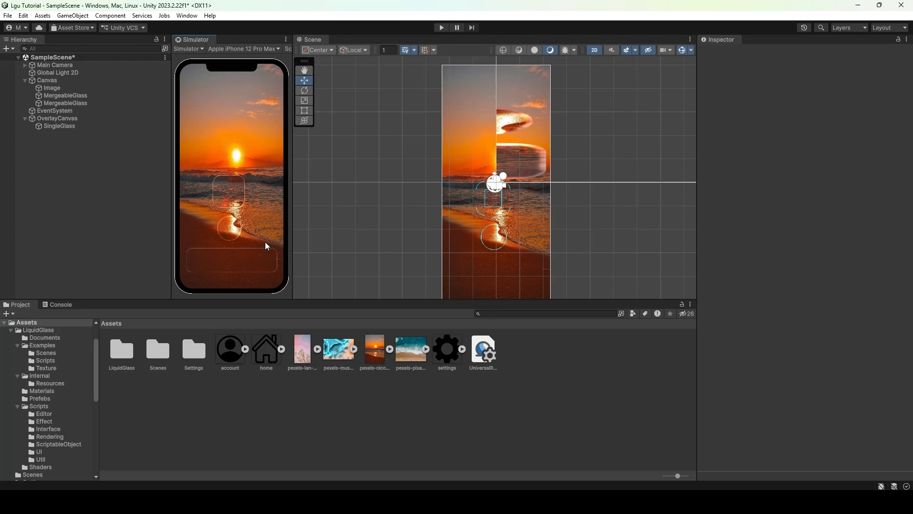
- Inspect the import settings of the account, home and settings icon textures together
left_click(232, 351)
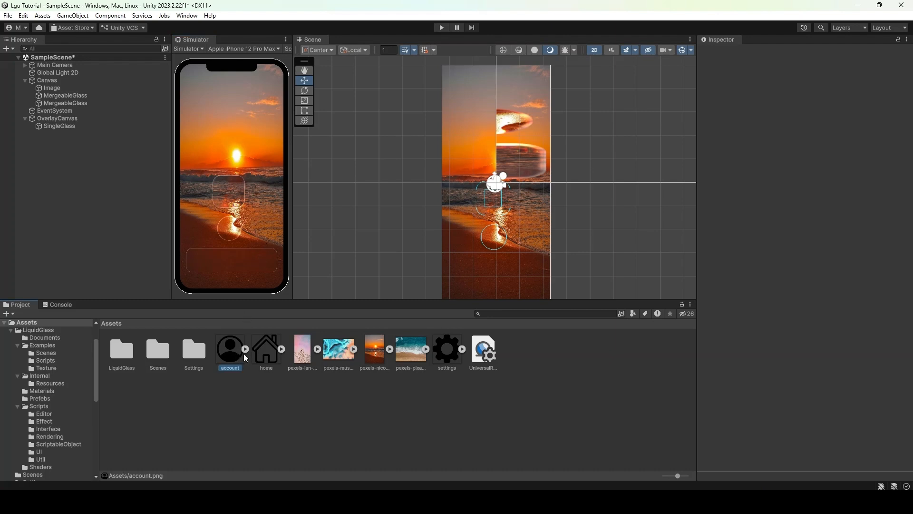
left_click(266, 351)
left_click(450, 354)
left_click(257, 388)
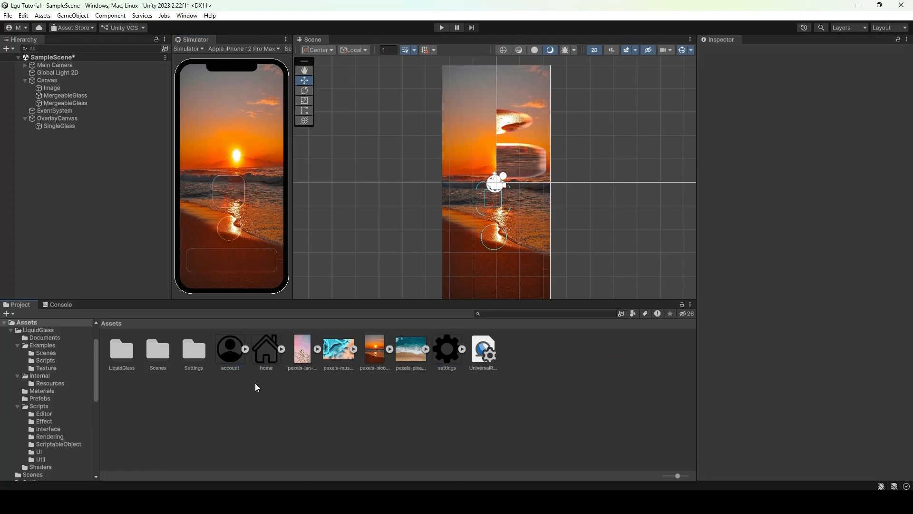
left_click(230, 351)
left_click(267, 351, "ctrl")
left_click(448, 354, "ctrl")
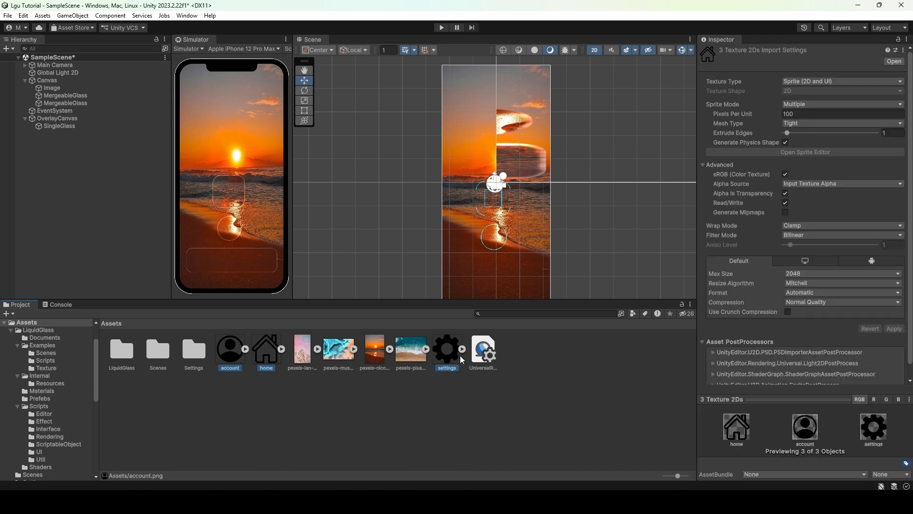
left_click(809, 82)
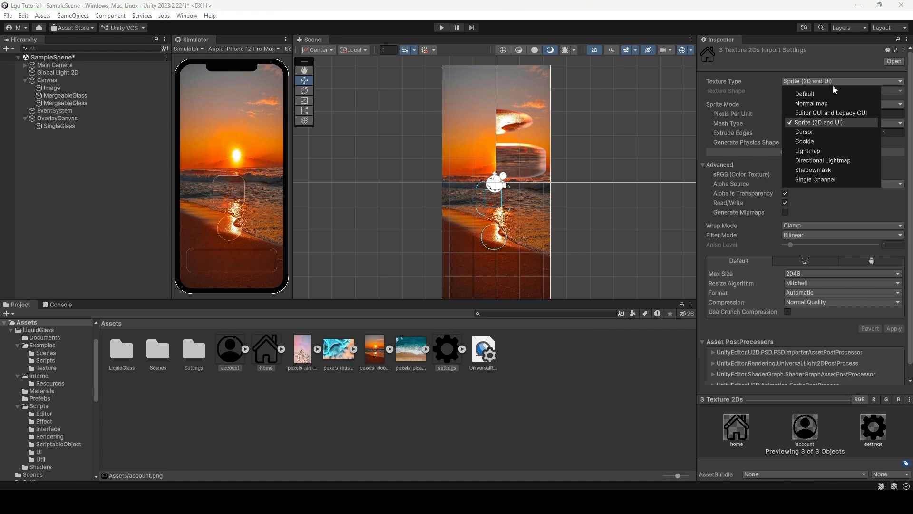
left_click(724, 171)
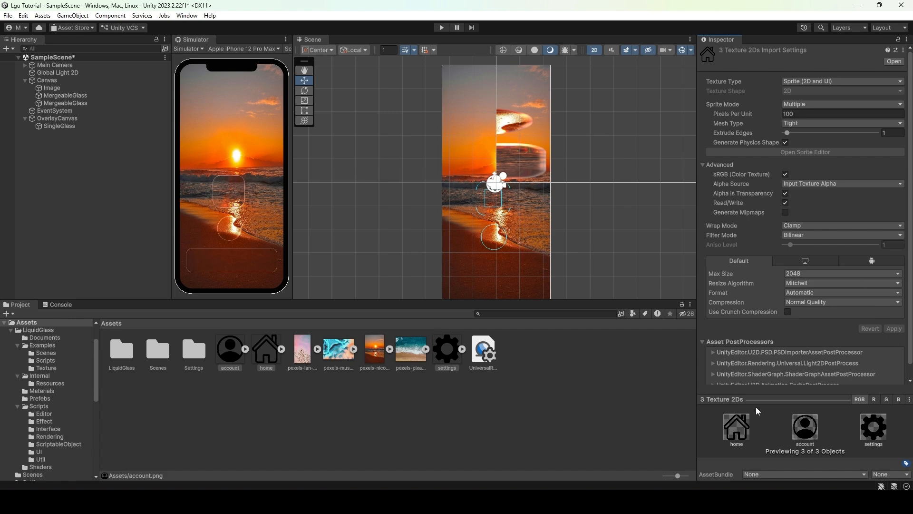
left_click(131, 232)
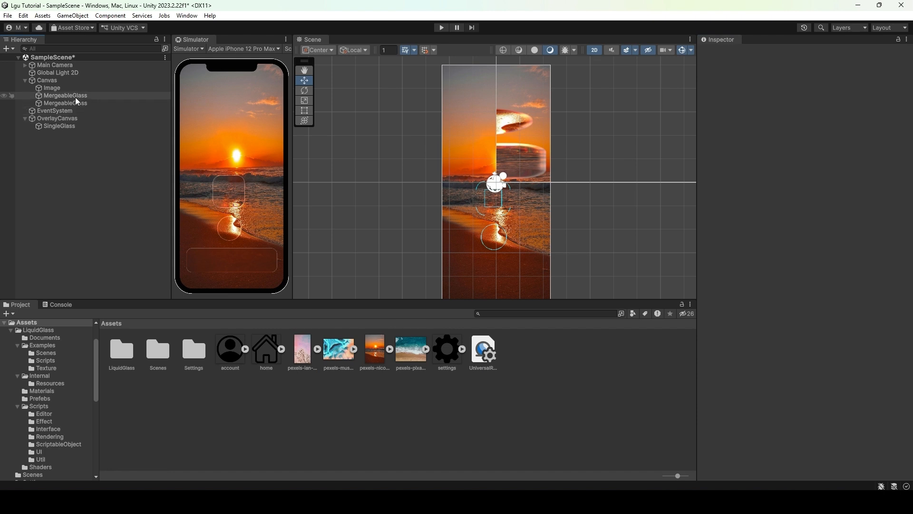
- Move the first MergeableGlass left and assign the account icon as its Source Image
left_click(76, 96)
left_click_drag(503, 192, 486, 167)
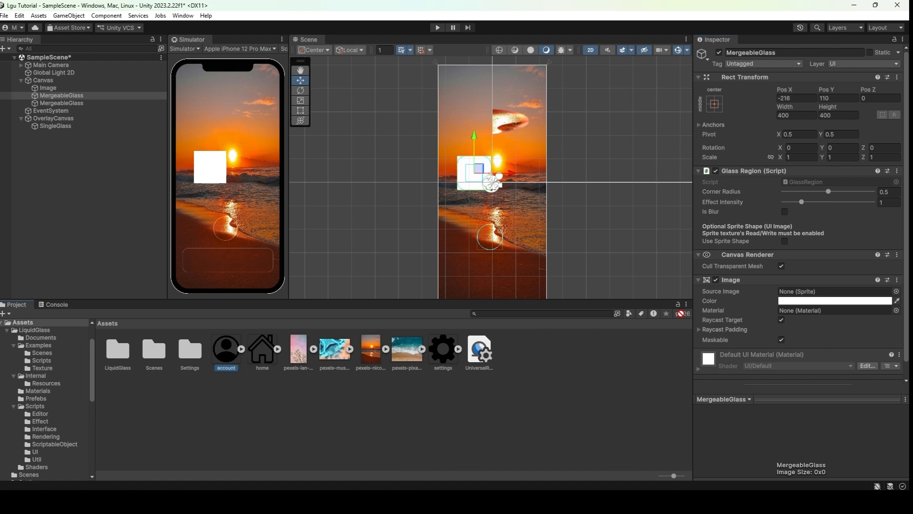
left_click_drag(227, 351, 823, 295)
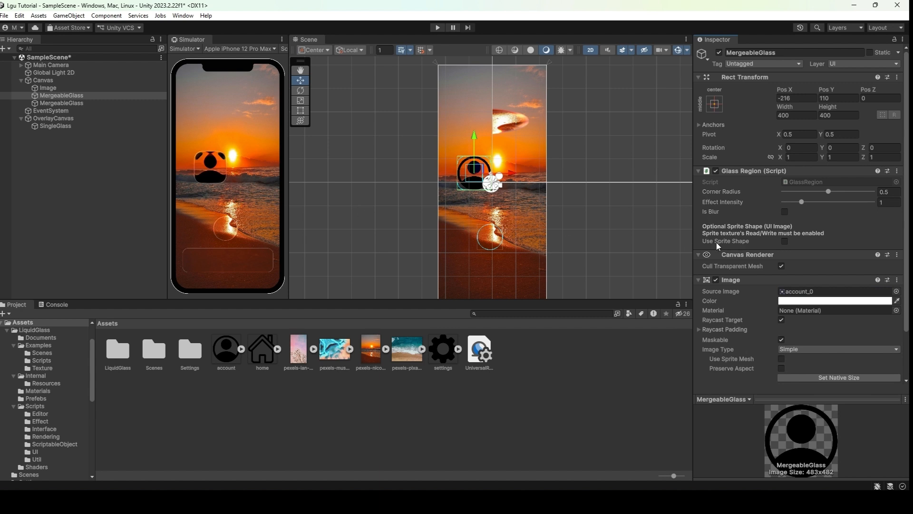
- Enable Use Sprite Shape with a fully transparent image Color (alpha 0) and move the account glass near the center-left
left_click(784, 241)
left_click(807, 302)
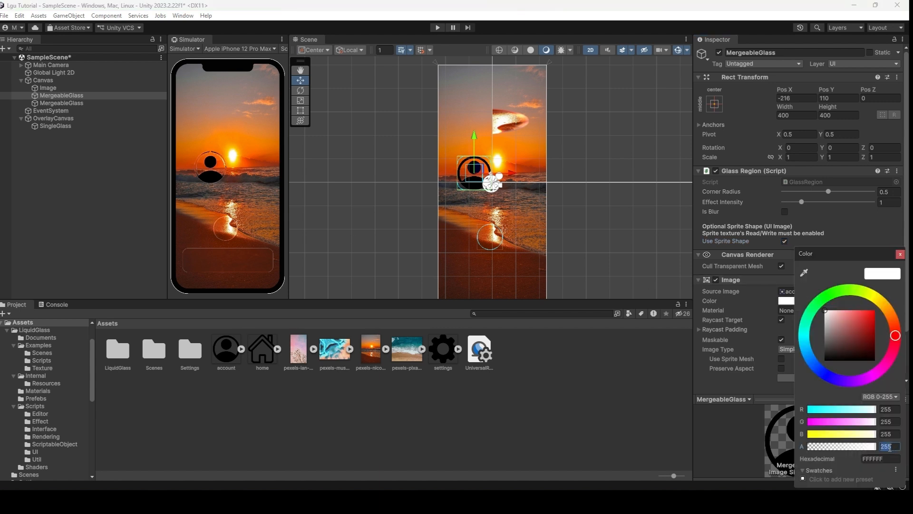
type("0")
left_click(900, 255)
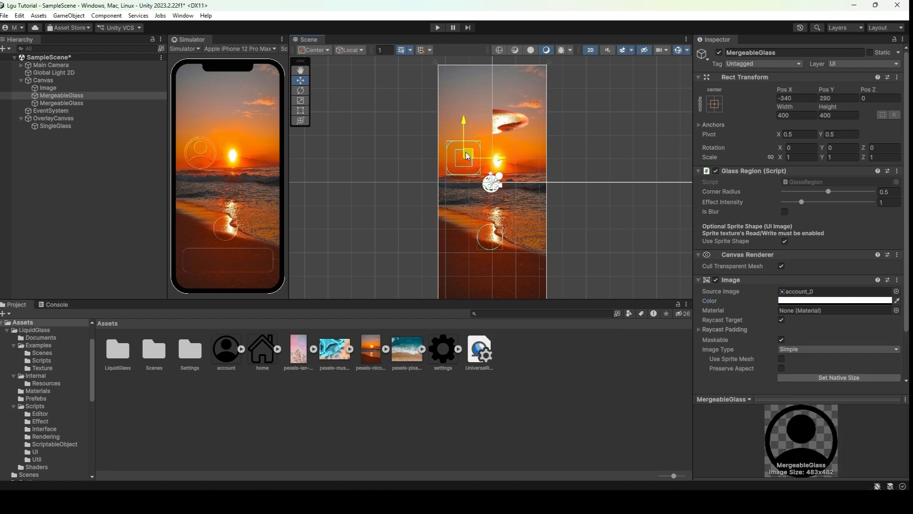
left_click_drag(472, 141, 477, 186)
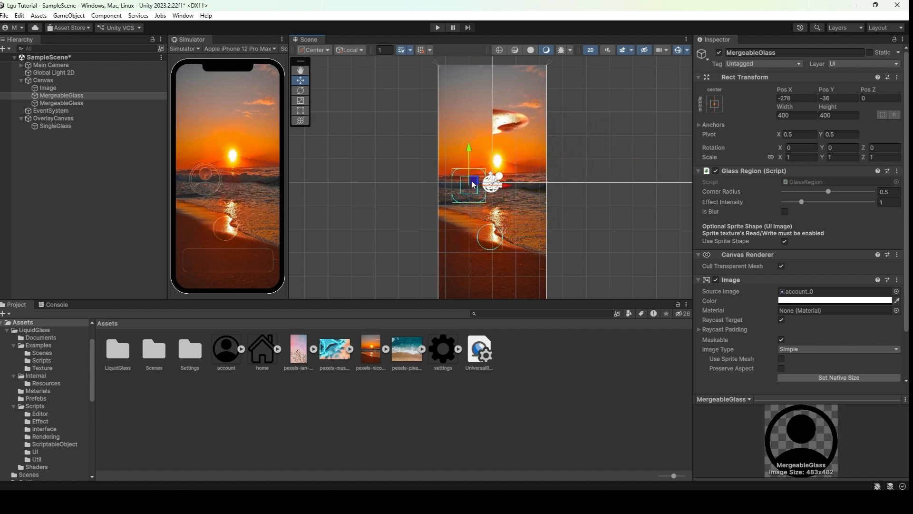
- Nudge the second MergeableGlass left and add an Image component to it
left_click(76, 103)
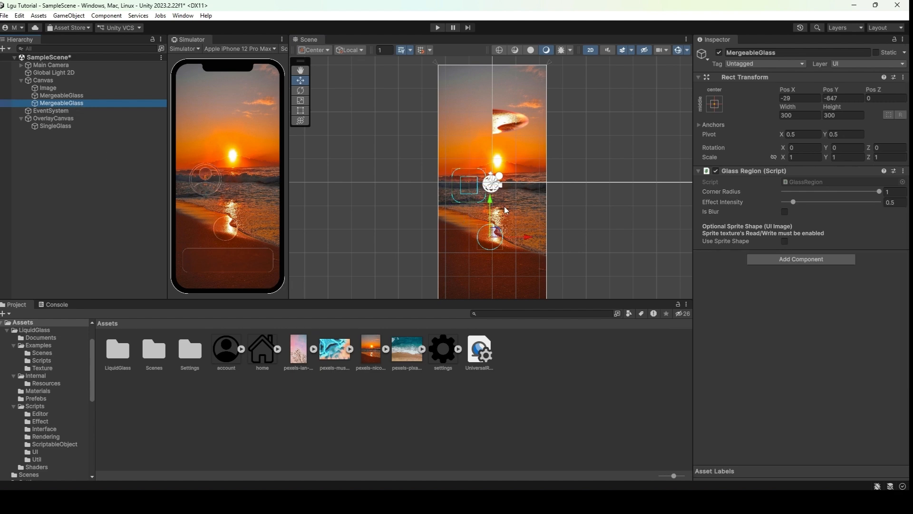
left_click_drag(498, 233, 488, 229)
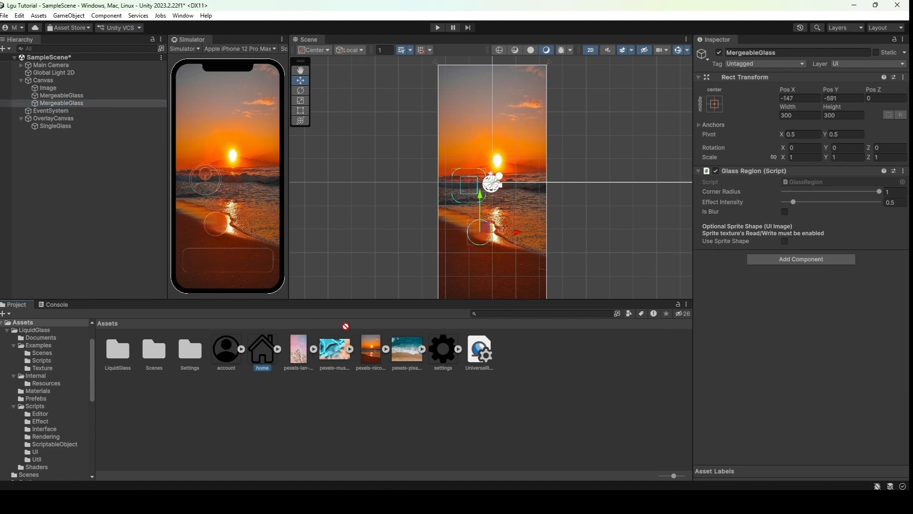
left_click_drag(346, 326, 254, 347)
left_click(773, 260)
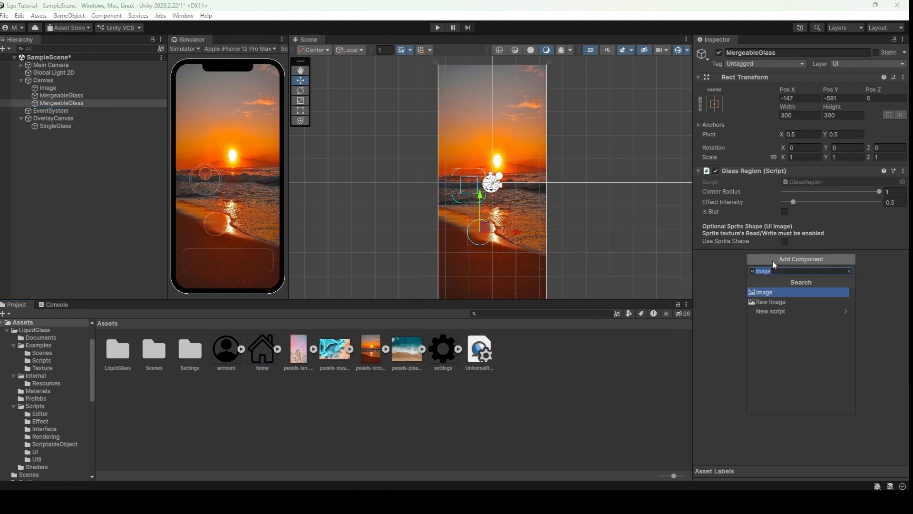
key("Return")
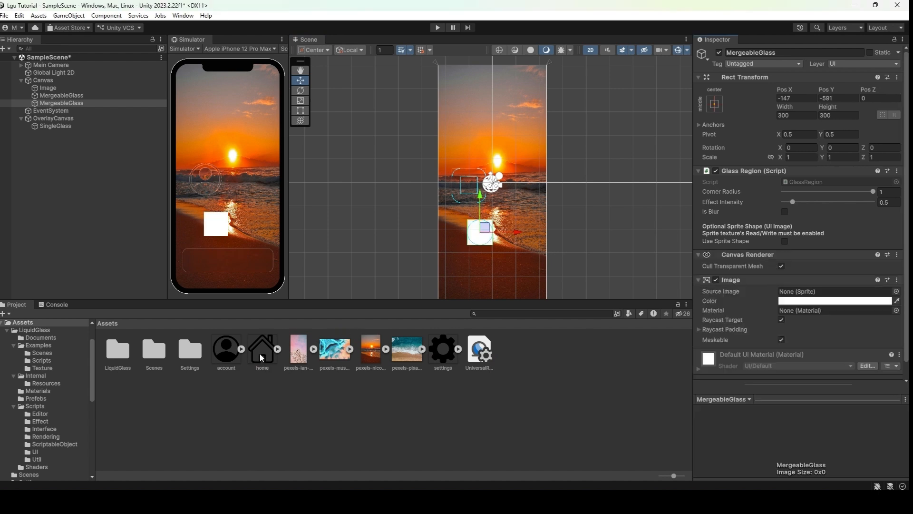
- Give the second MergeableGlass the home icon as a transparent sprite shape and move it up and to the right
left_click_drag(751, 295, 804, 299)
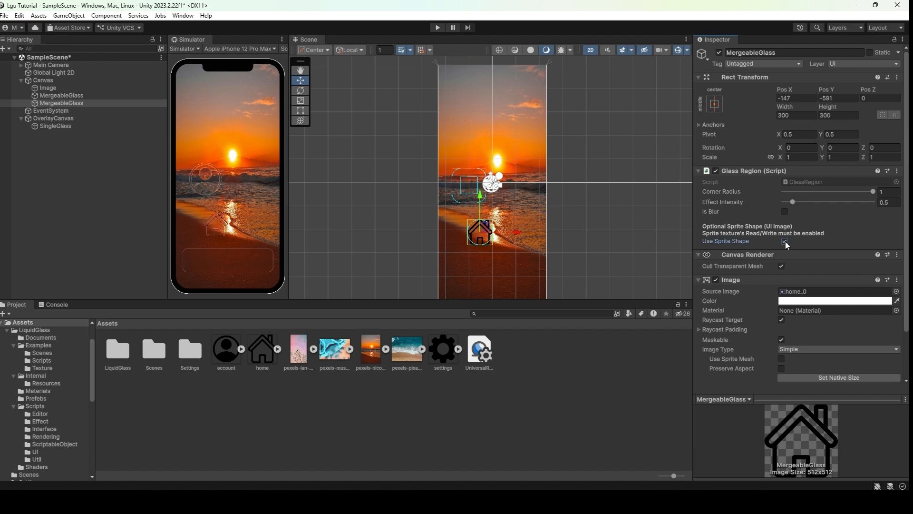
left_click(805, 302)
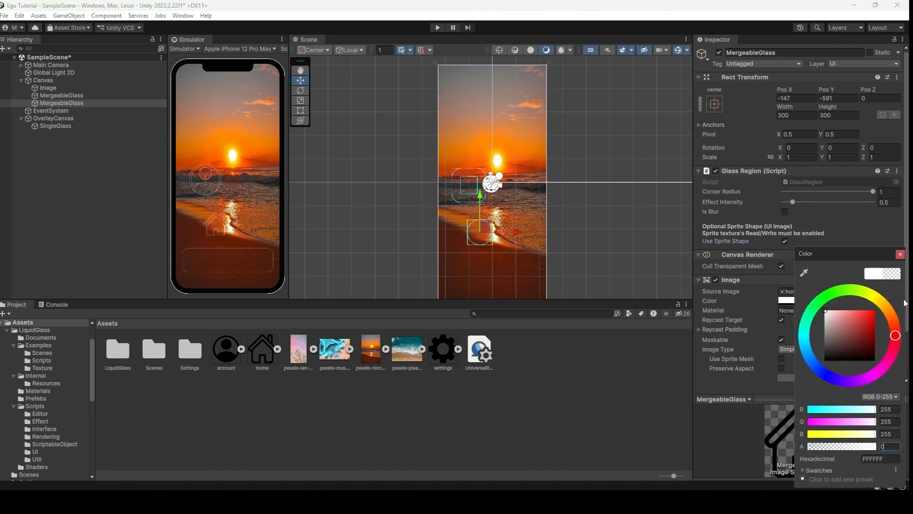
left_click(901, 255)
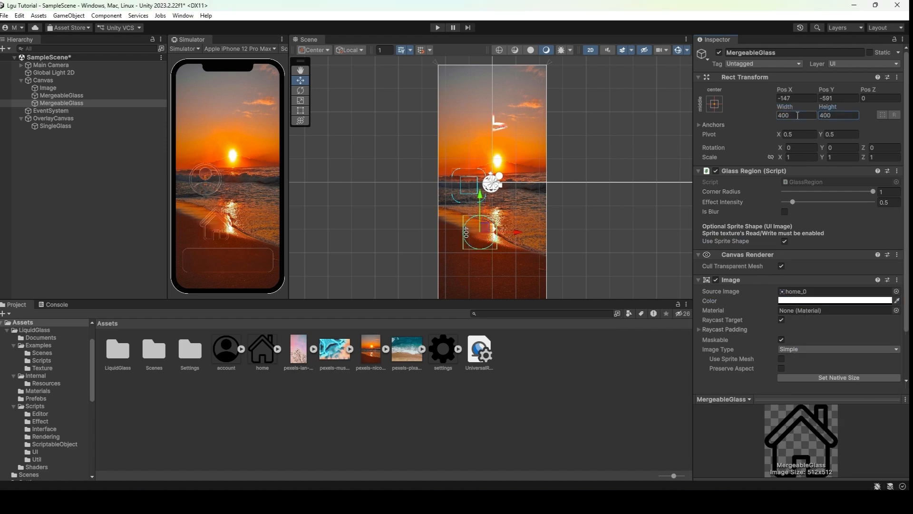
left_click_drag(485, 227, 516, 202)
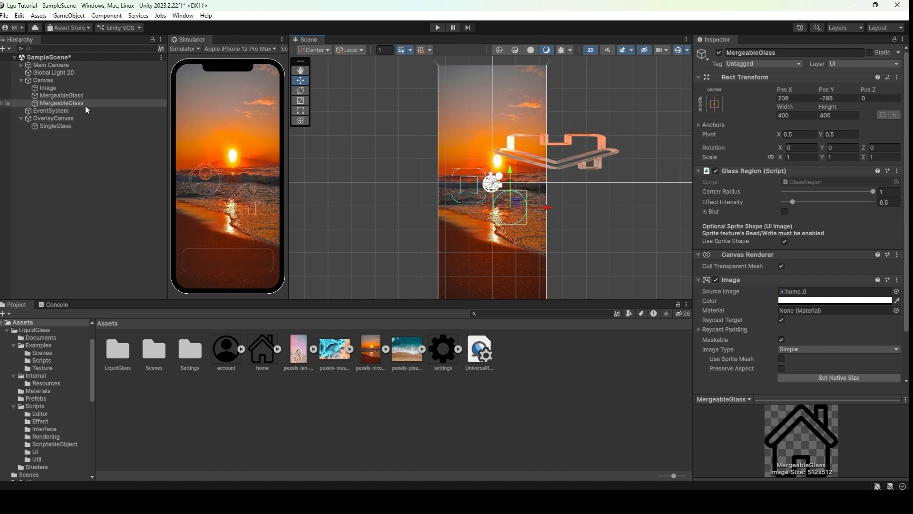
- Duplicate the SingleGlass and move the copy up above the original panel
left_click(73, 126)
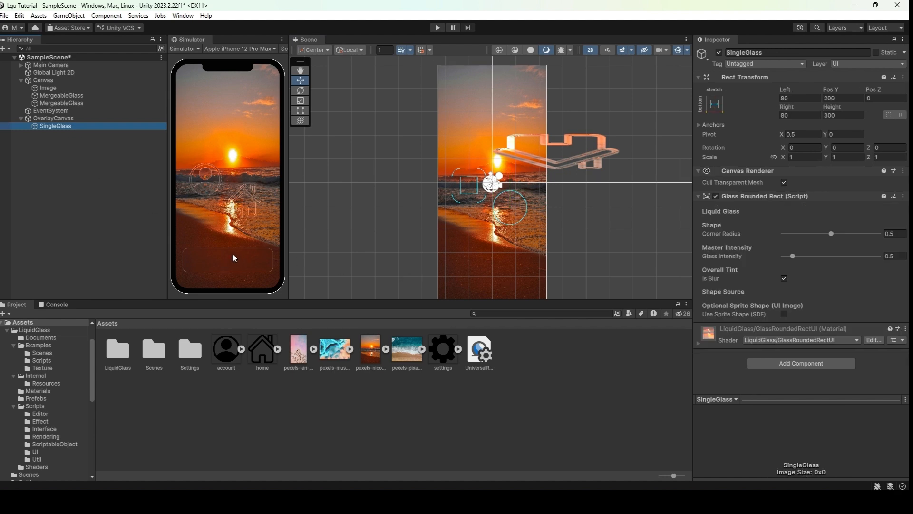
key("ctrl+d")
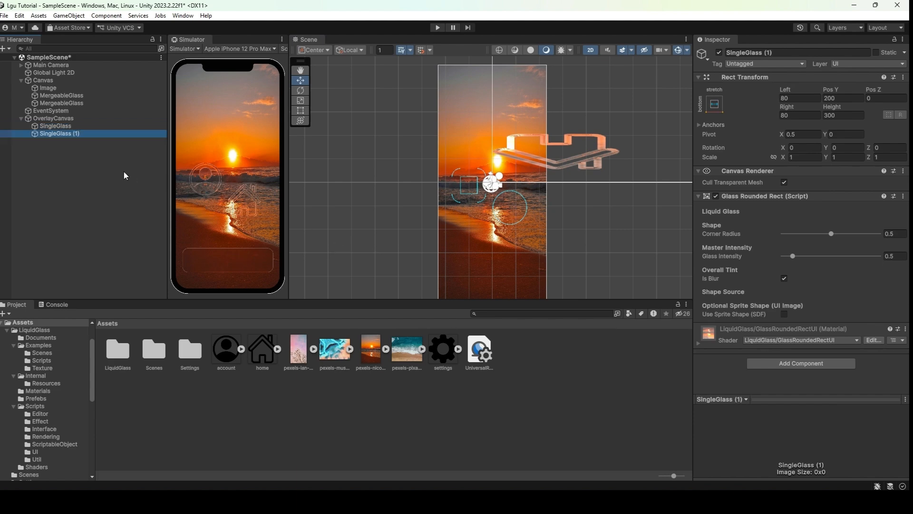
key("f")
scroll(497, 236, "down", 4)
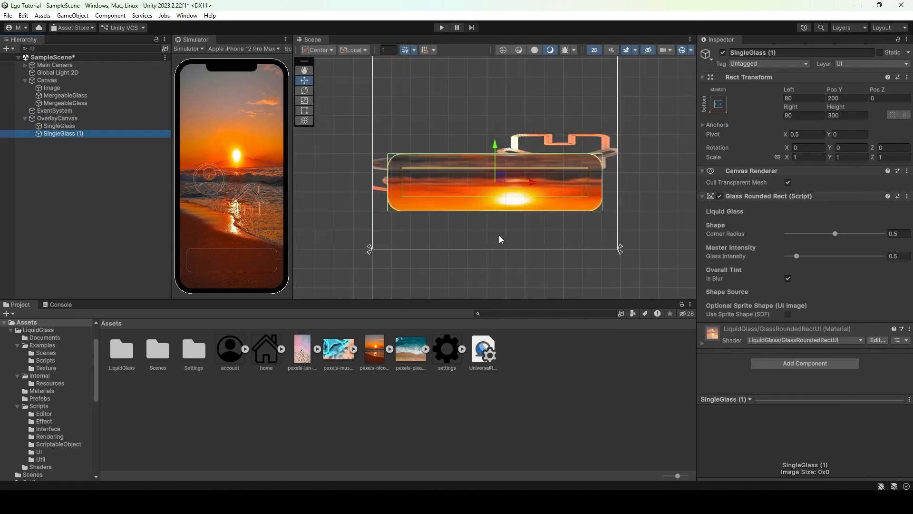
left_click_drag(495, 153, 488, 55)
- Try adding an Image component to the copied SingleGlass, then enable Use Sprite Shape (SDF) with the settings sprite
left_click(787, 363)
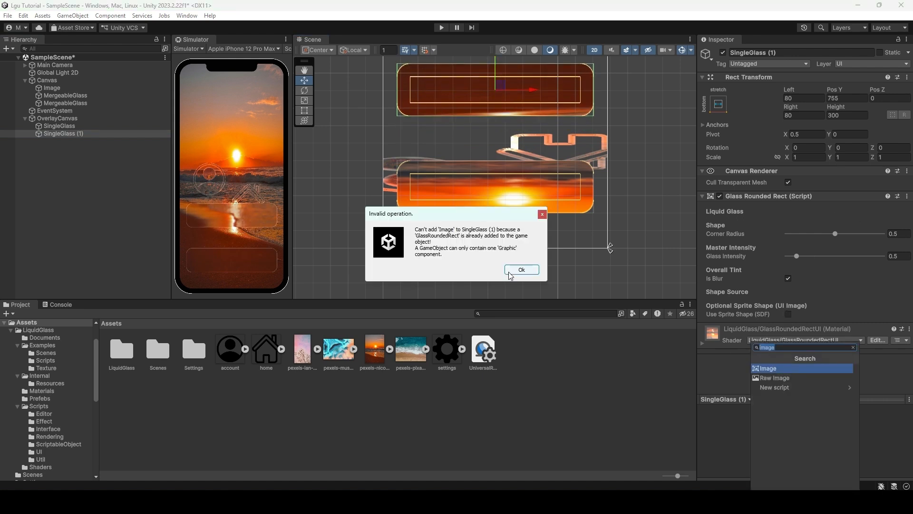
left_click(521, 270)
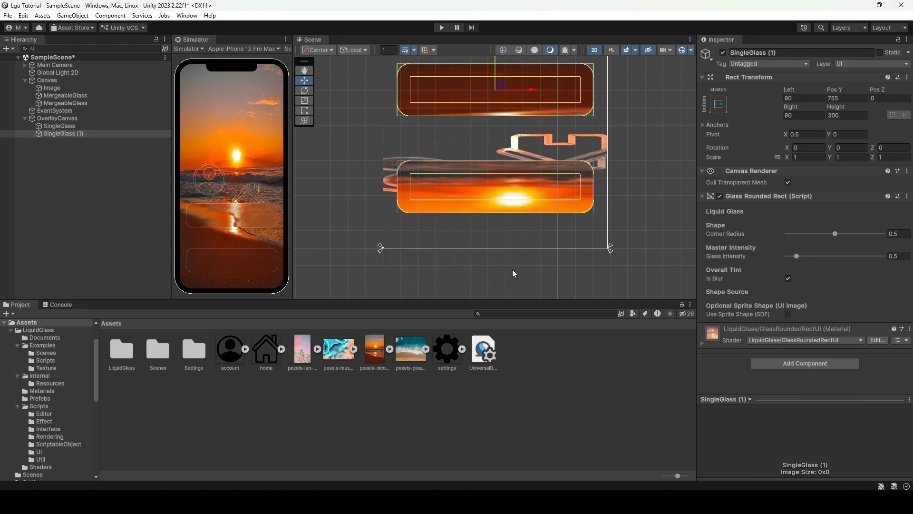
left_click(788, 315)
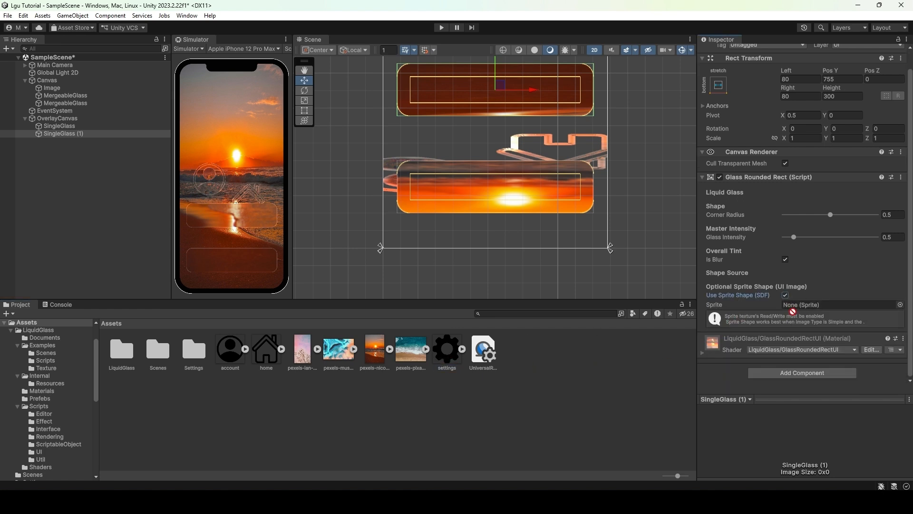
left_click_drag(792, 310, 803, 308)
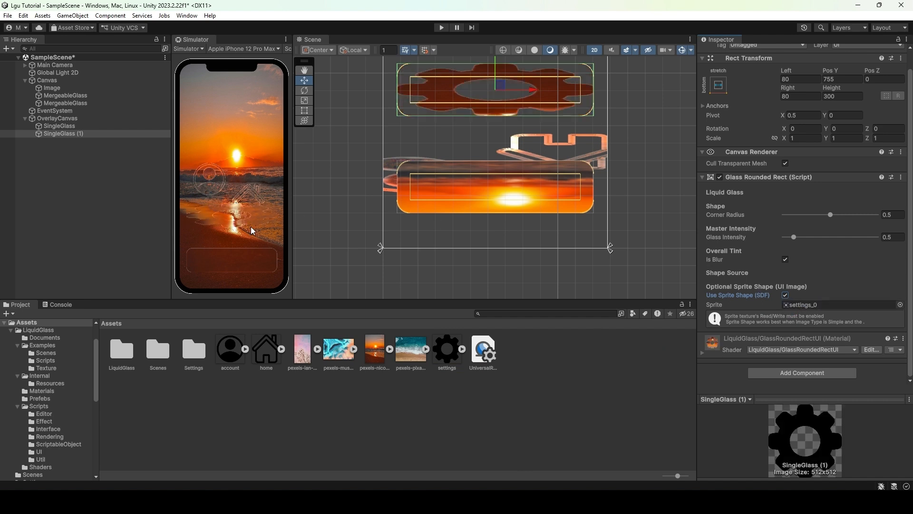
- Set the settings glass to a middle-center anchor with width 300 and move it lower-left in the canvas
scroll(718, 105, "up", 1)
left_click(719, 104)
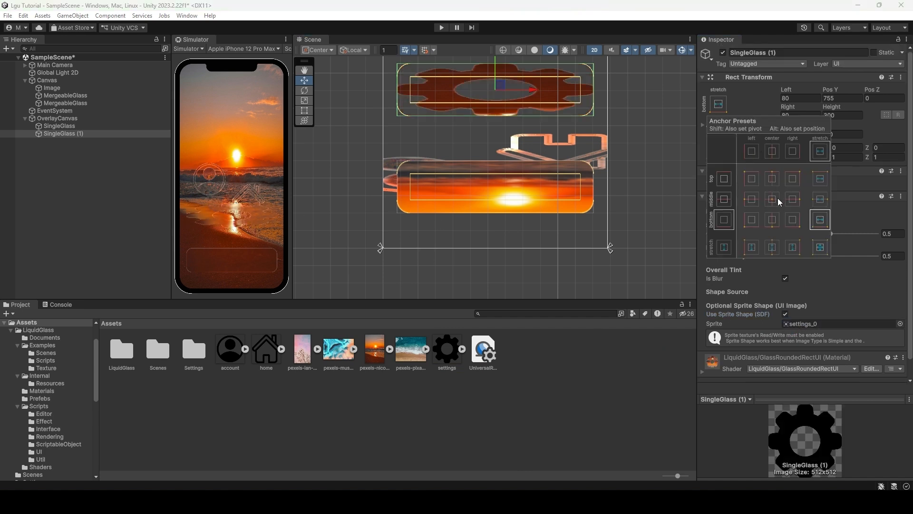
left_click(810, 115)
left_click(789, 116)
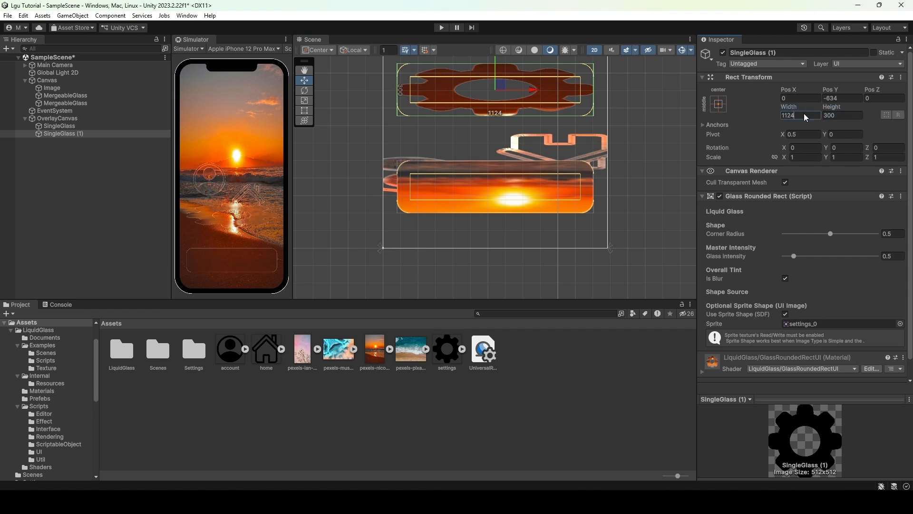
type("300")
left_click_drag(502, 92, 451, 242)
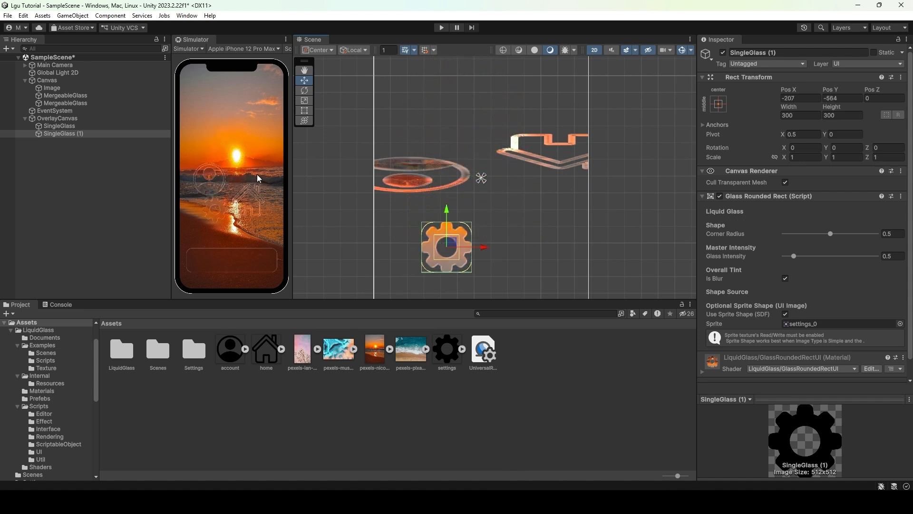
- Replace the background Image's Source Image with the pexels-lan blossom photo
left_click(52, 88)
left_click_drag(302, 351, 789, 208)
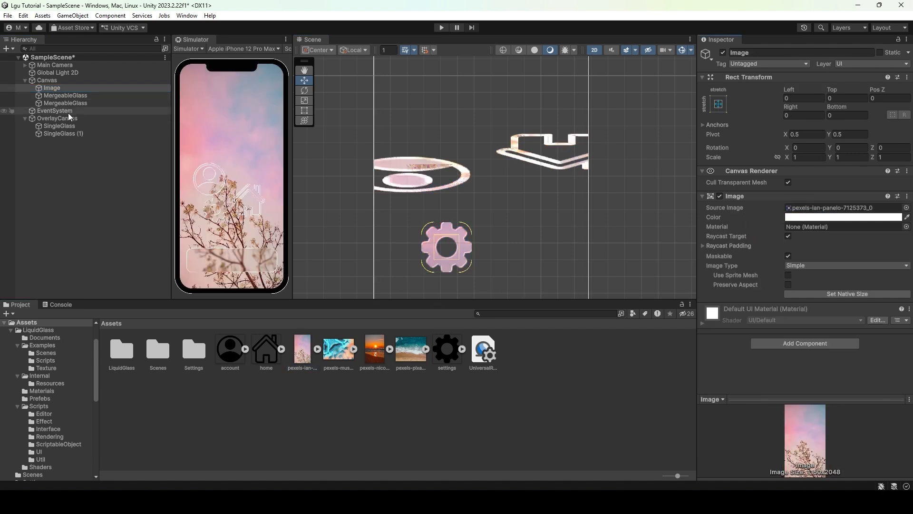
- Move the settings glass further down, turn off its Is Blur option, and nudge it into position
left_click(62, 134)
left_click_drag(453, 248, 432, 281)
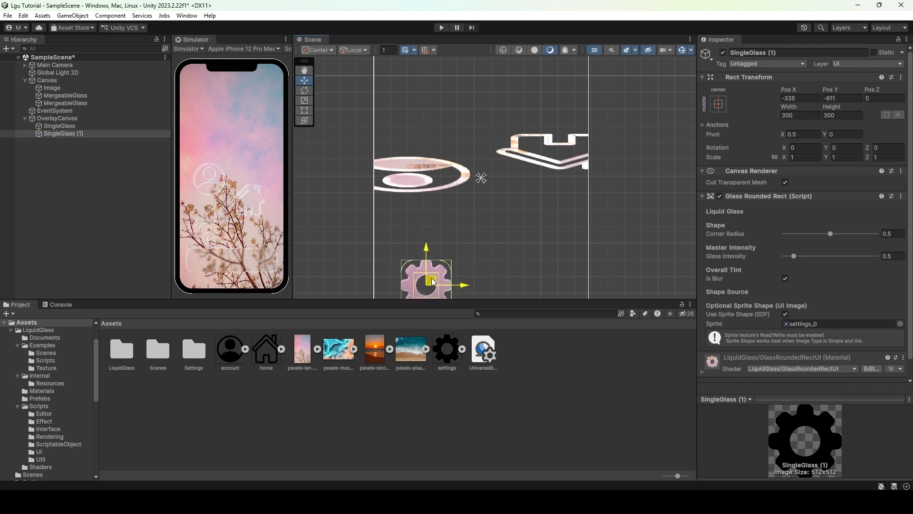
left_click(786, 279)
middle_click_drag(486, 219, 500, 146)
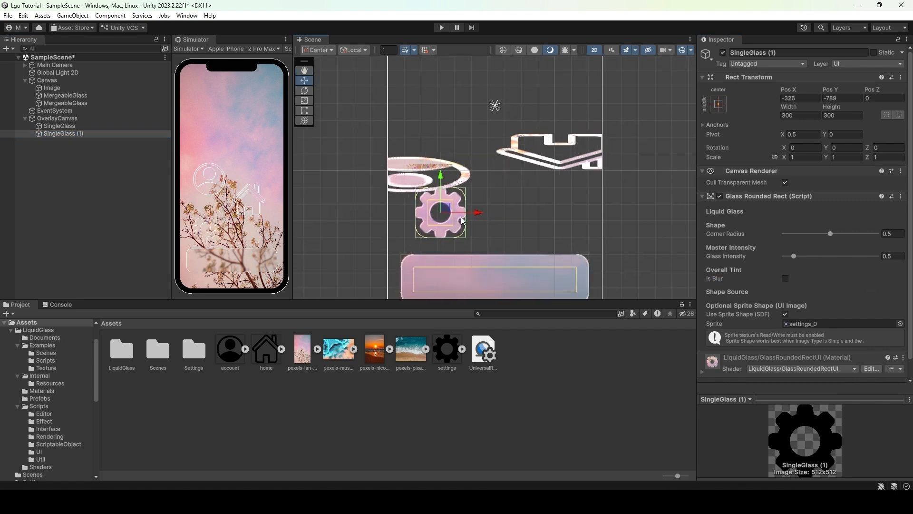
mouse_move(450, 208)
left_mouse_down()
mouse_move(481, 219)
mouse_move(496, 216)
mouse_move(495, 205)
mouse_move(465, 191)
mouse_move(443, 200)
mouse_move(440, 220)
mouse_move(461, 241)
mouse_move(462, 268)
mouse_move(436, 260)
mouse_move(431, 213)
mouse_move(442, 209)
left_mouse_up()
key("Up")
key("Up")
key("Up")
key("Up")
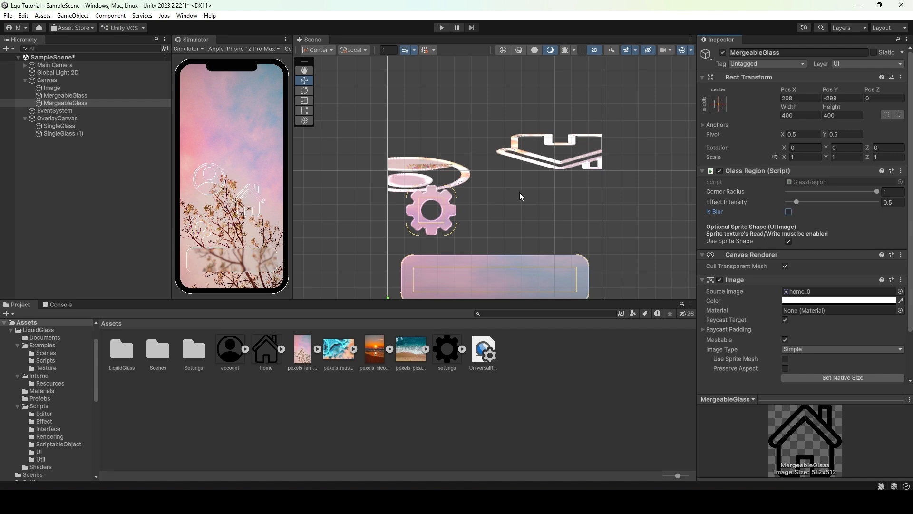
- Move the home MergeableGlass up slightly
key("f")
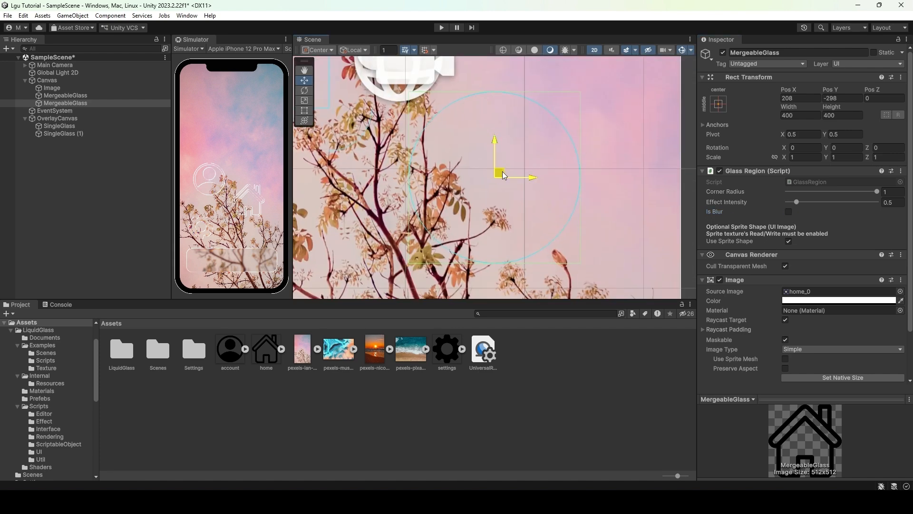
left_click_drag(505, 176, 489, 111)
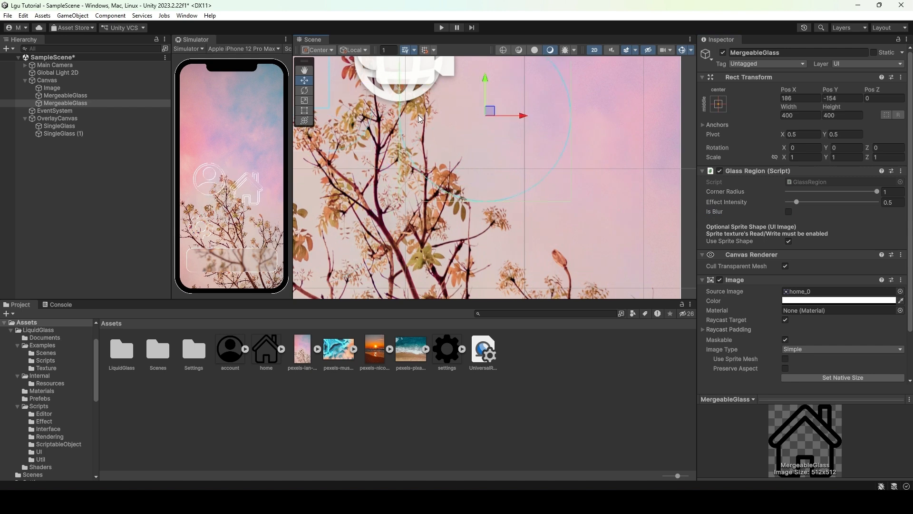
- Duplicate the home MergeableGlass and move the copy upward
left_click(56, 106)
key("ctrl+d")
middle_click_drag(455, 162, 440, 300)
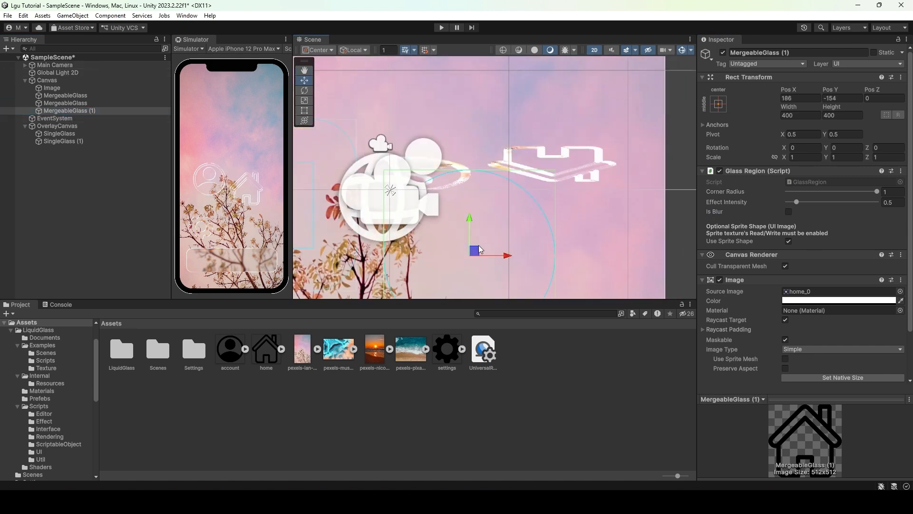
left_click_drag(479, 249, 449, 95)
- Assign the settings icon as the copied MergeableGlass's Source Image and shift it slightly up-left
scroll(436, 249, "down", 5)
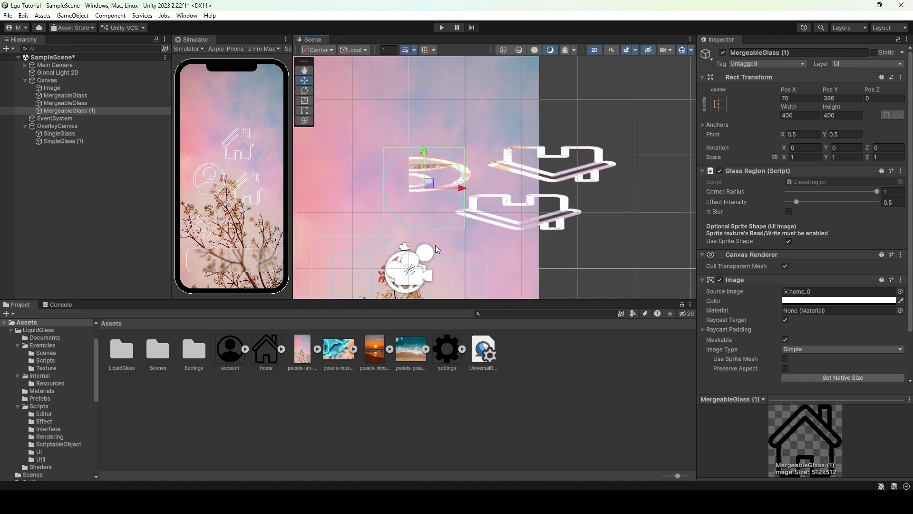
scroll(436, 249, "down", 2)
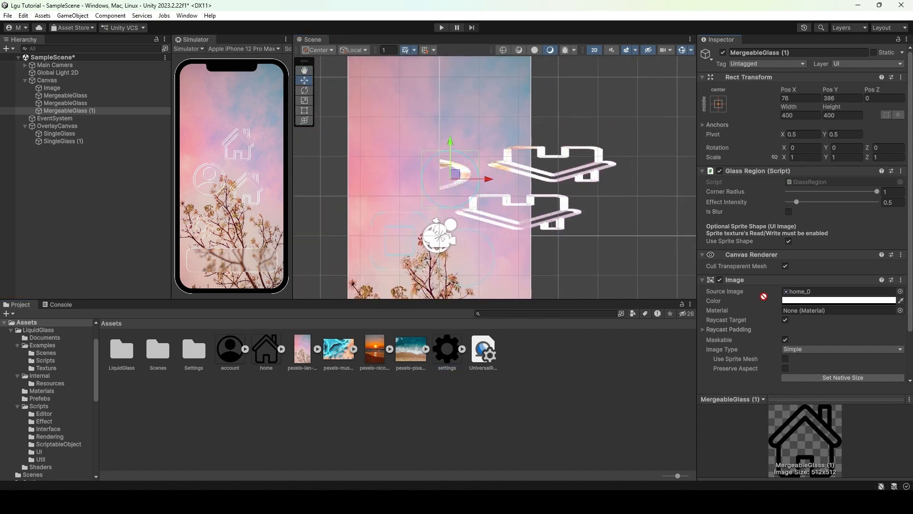
left_click_drag(764, 296, 782, 289)
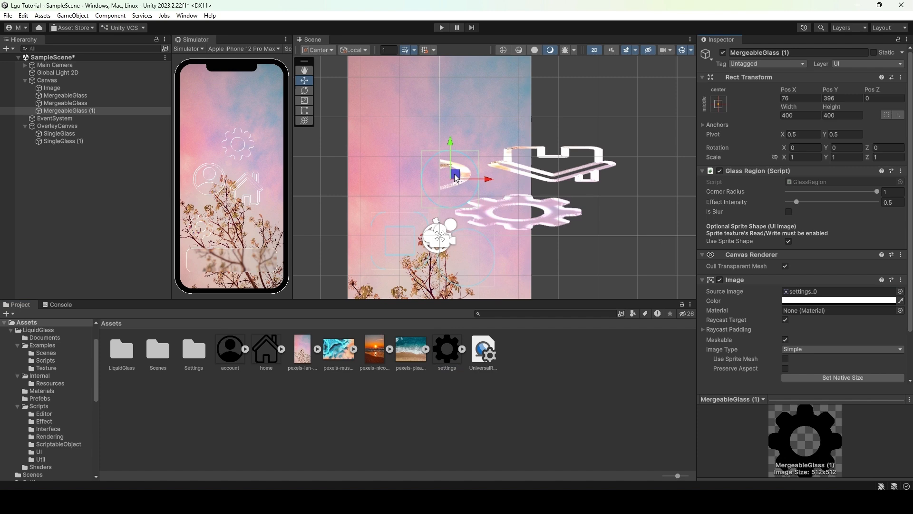
mouse_move(456, 177)
left_mouse_down()
mouse_move(409, 155)
mouse_move(424, 129)
mouse_move(459, 164)
mouse_move(464, 241)
mouse_move(448, 228)
mouse_move(440, 250)
mouse_move(472, 312)
mouse_move(418, 209)
mouse_move(441, 154)
mouse_move(448, 163)
left_mouse_up()
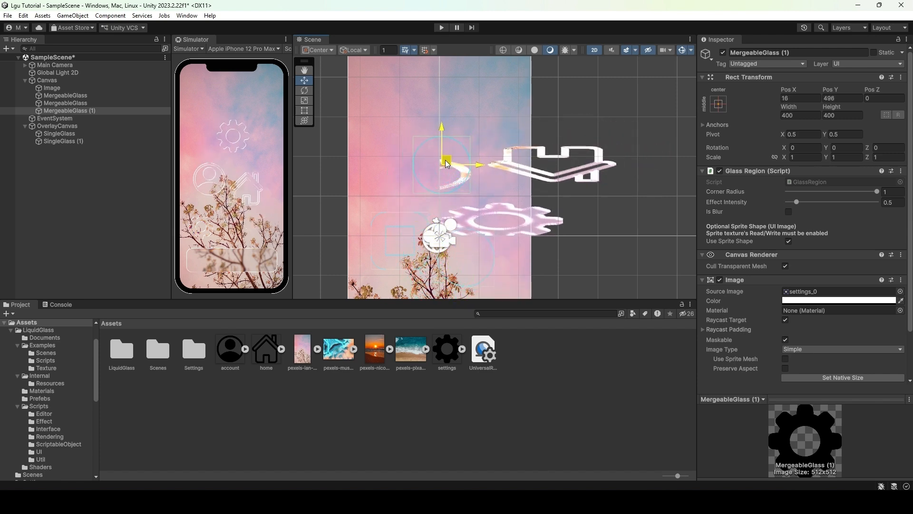
- Turn off Use Sprite Shape on the copied glass and set its Corner Radius to about 0.426
left_click(789, 242)
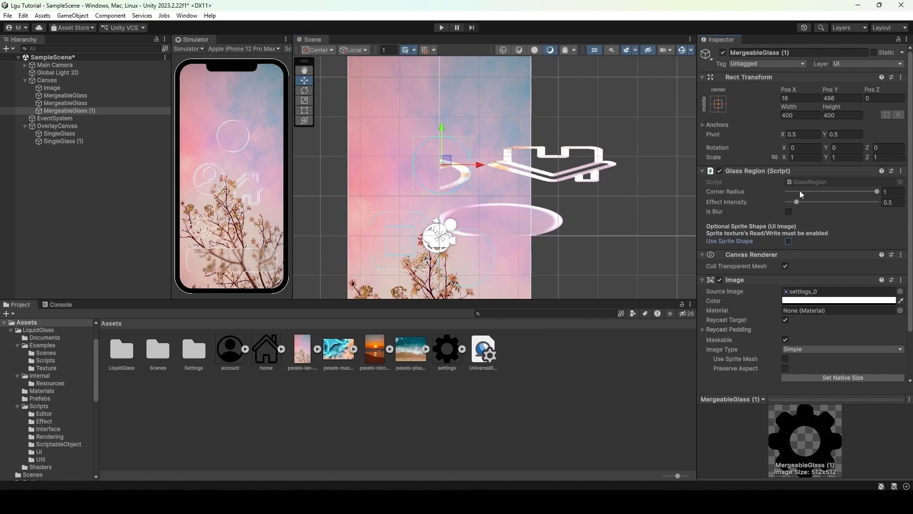
left_click_drag(878, 196, 817, 199)
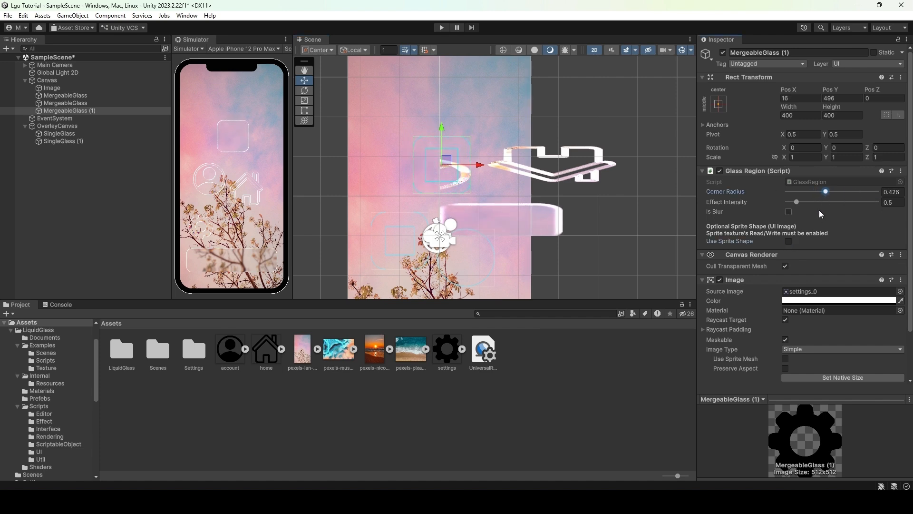